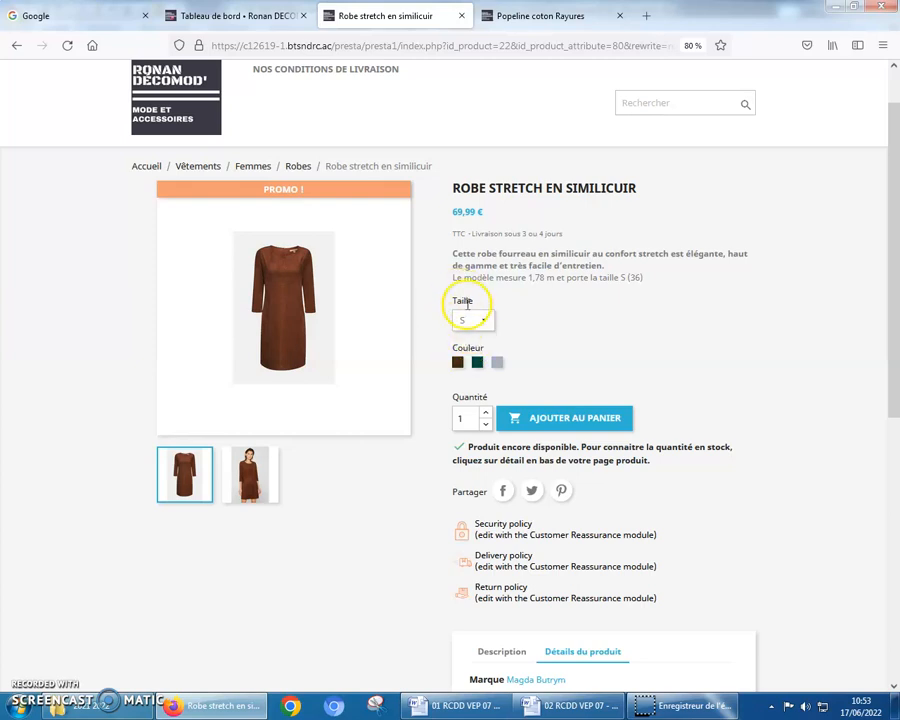
Check the price of the Robe stretch en similicuir on its shop page in size S and in size XL
{"action": "left_click", "coordinate": [485, 321]}
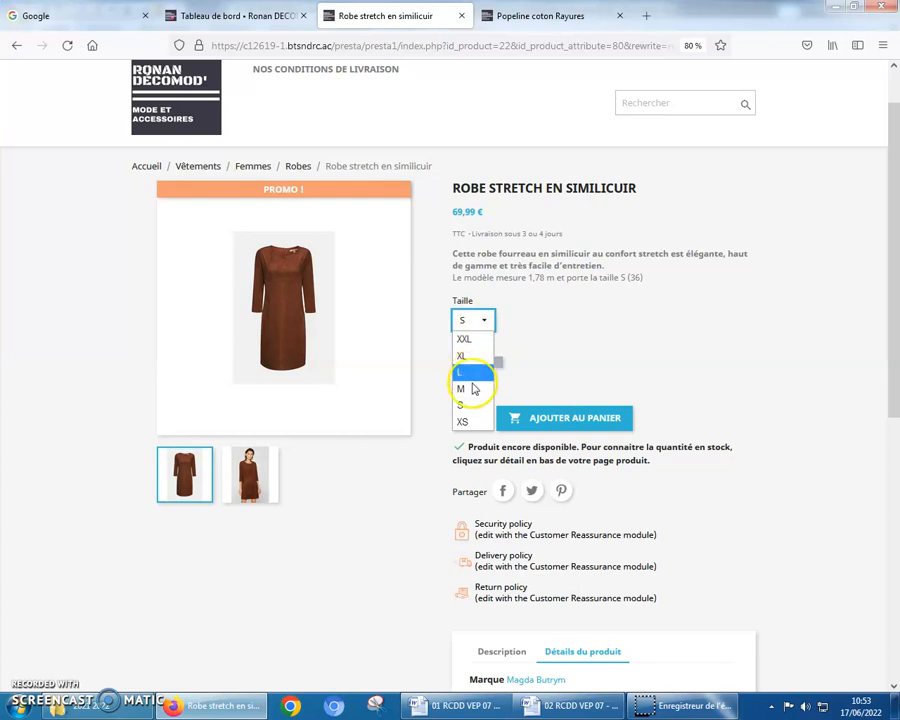
{"action": "left_click", "coordinate": [462, 405]}
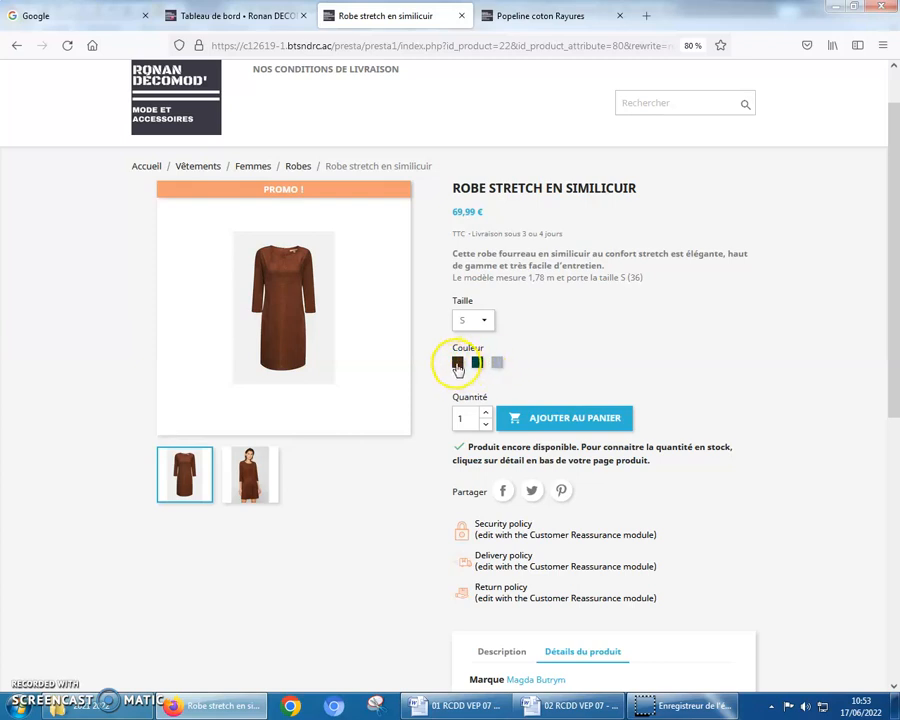
{"action": "left_click", "coordinate": [465, 330]}
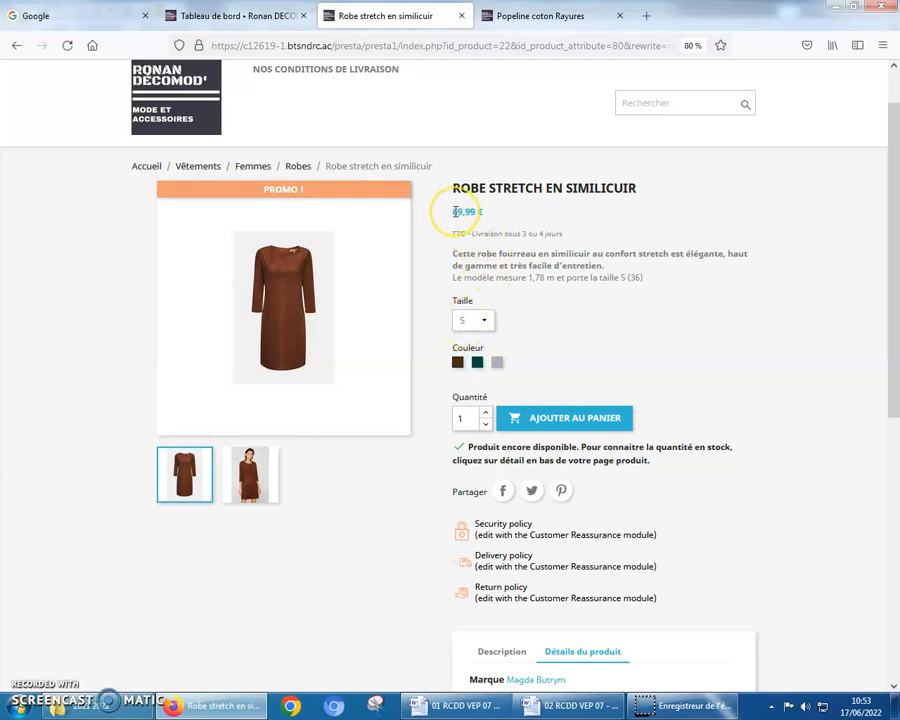
{"action": "left_click", "coordinate": [494, 346]}
{"action": "left_click", "coordinate": [486, 325]}
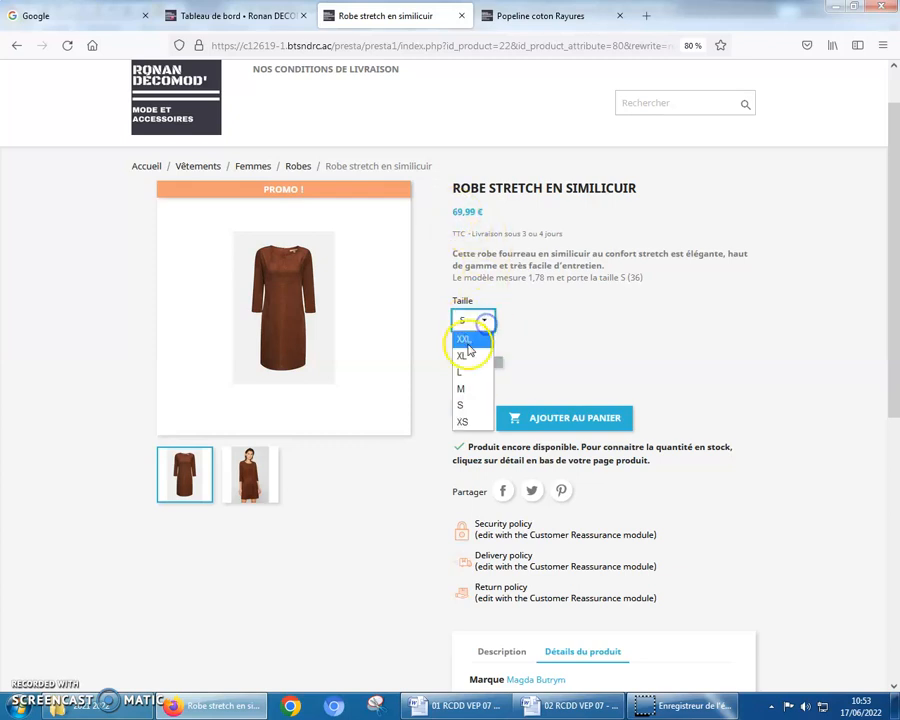
{"action": "left_click", "coordinate": [478, 358]}
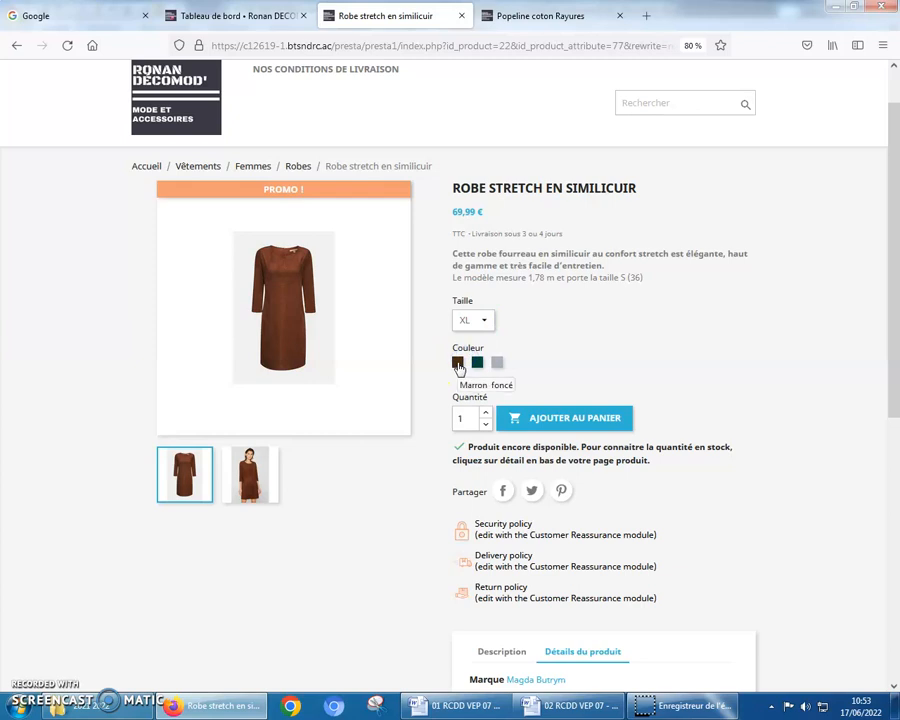
Open the Robe stretch en similicuir product in the back office and review the price impacts and quantities of its Déclinaisons
{"action": "left_click", "coordinate": [217, 15]}
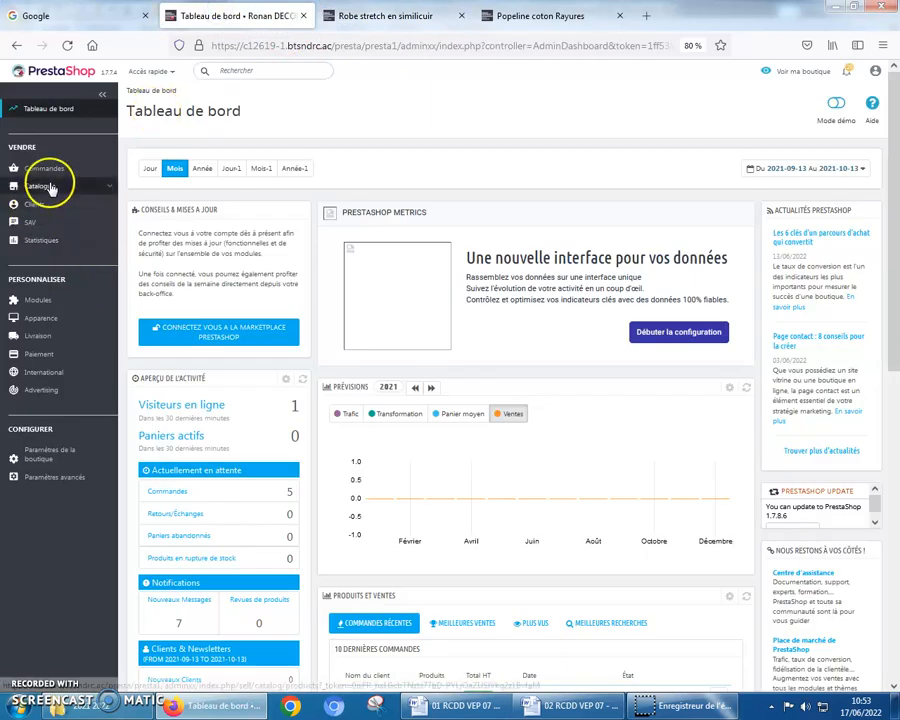
{"action": "left_click", "coordinate": [51, 187]}
{"action": "left_click", "coordinate": [48, 210]}
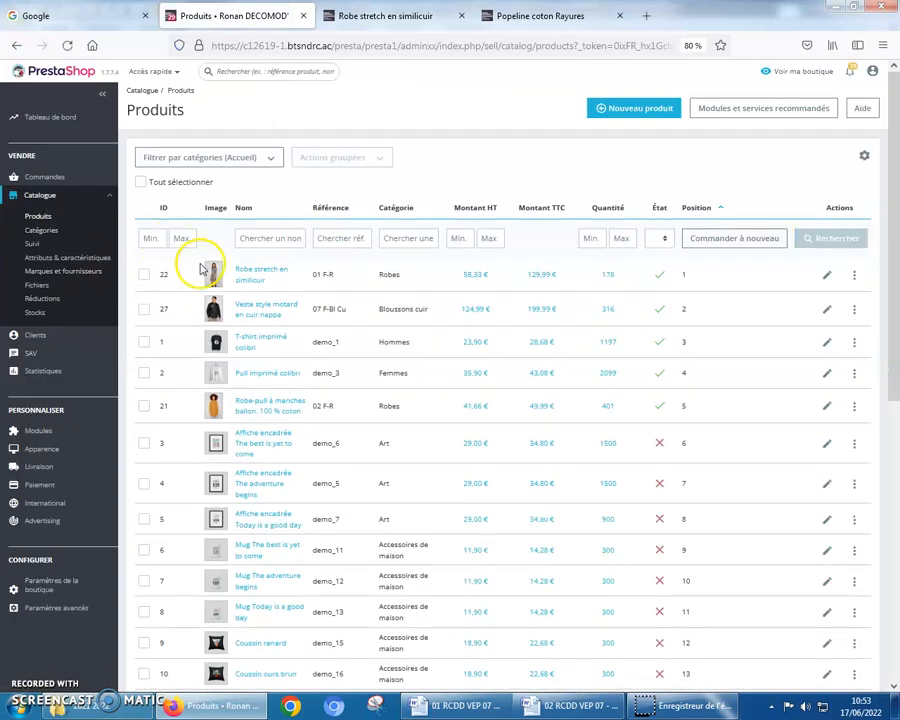
{"action": "left_click", "coordinate": [258, 280]}
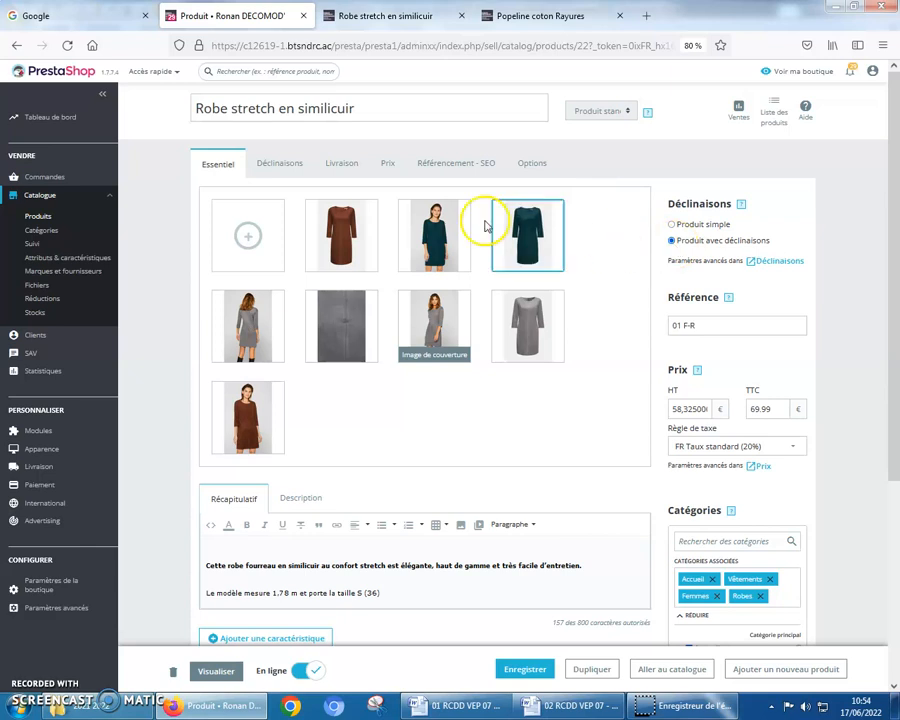
{"action": "left_click", "coordinate": [278, 168]}
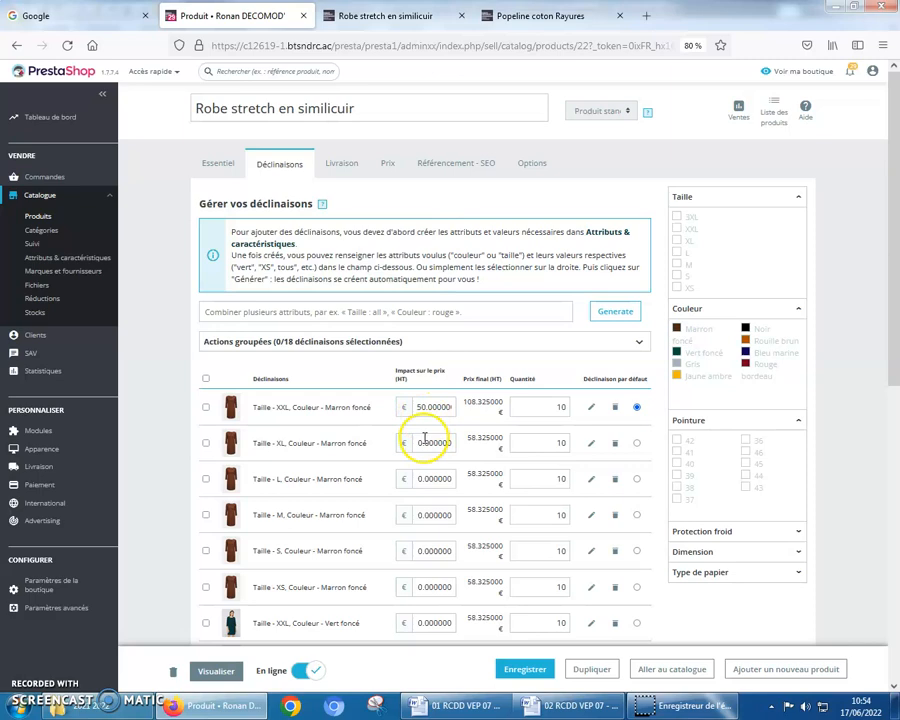
{"action": "scroll", "coordinate": [425, 445], "scroll_direction": "down", "scroll_amount": 3}
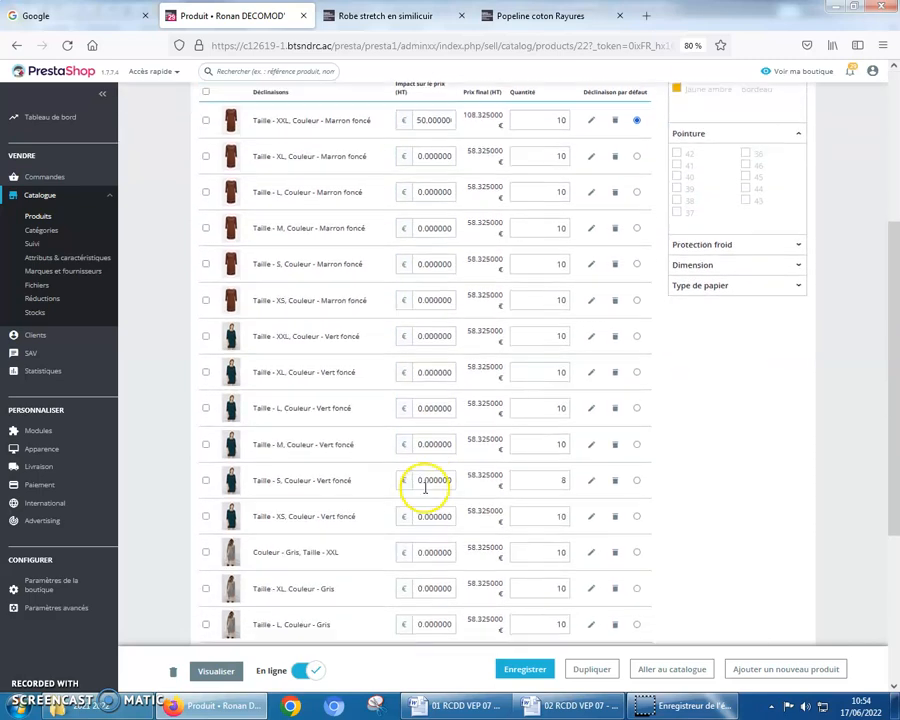
{"action": "scroll", "coordinate": [426, 512], "scroll_direction": "down", "scroll_amount": 2}
{"action": "scroll", "coordinate": [422, 508], "scroll_direction": "up", "scroll_amount": 4}
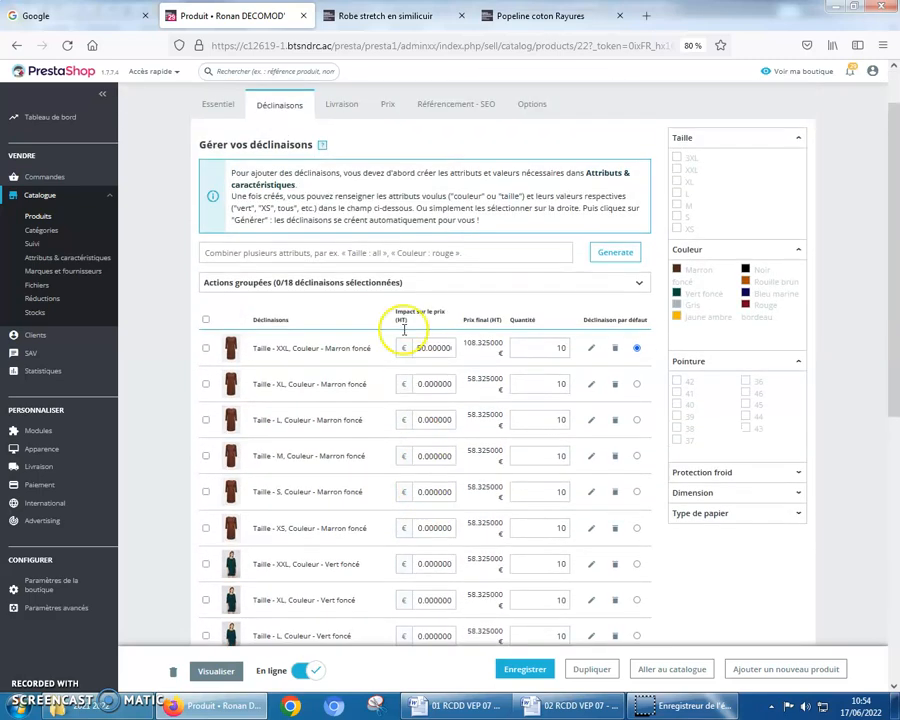
Compare the dress's shop-page price by selecting size XXL and returning to size XL
{"action": "left_click", "coordinate": [375, 18]}
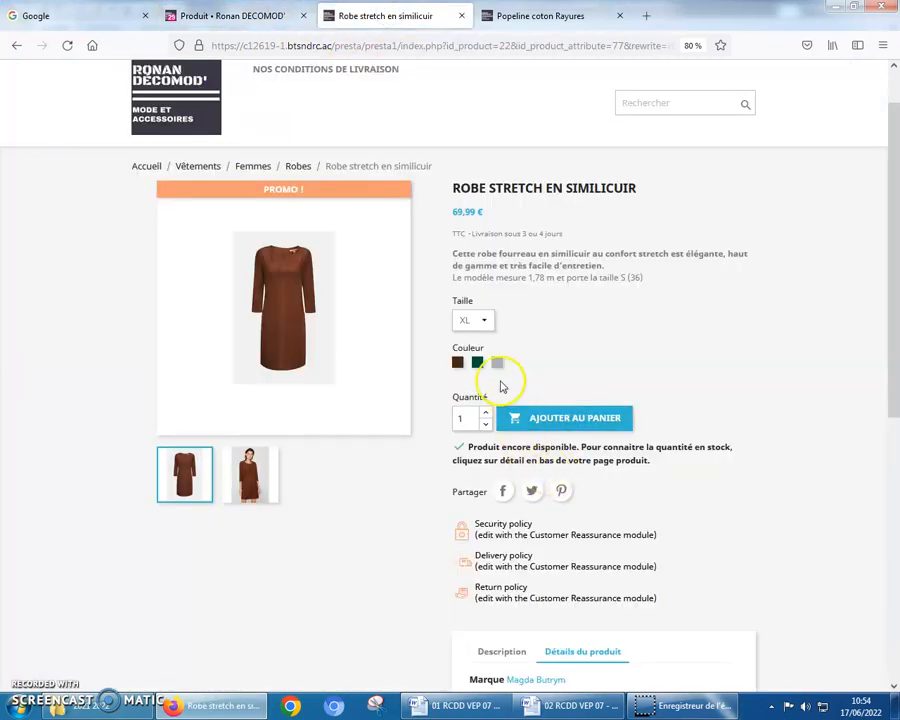
{"action": "left_click", "coordinate": [486, 319]}
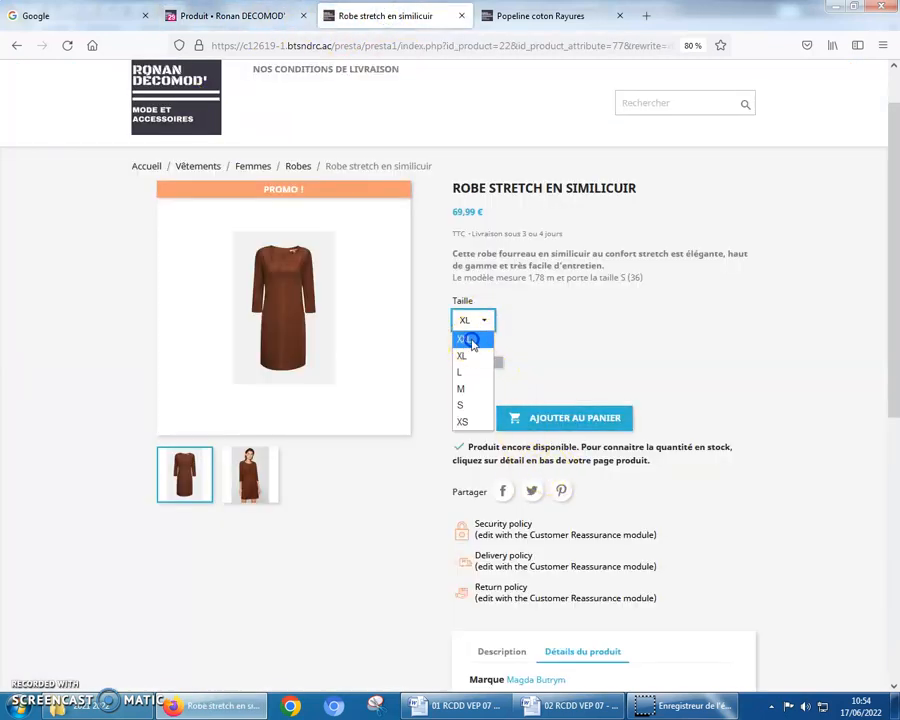
{"action": "left_click", "coordinate": [470, 340]}
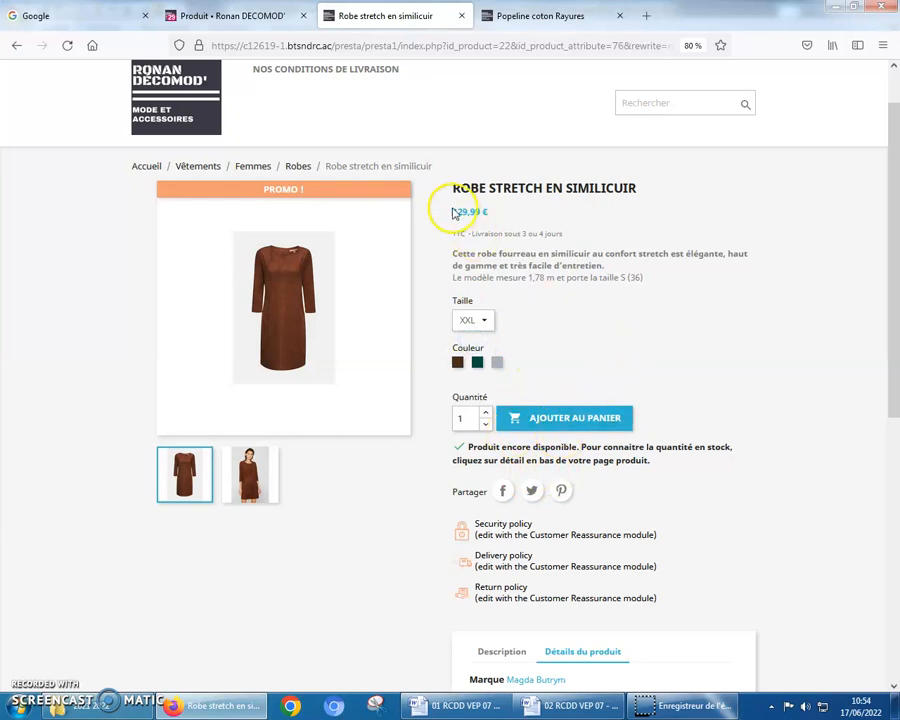
{"action": "left_click", "coordinate": [486, 318]}
{"action": "left_click", "coordinate": [472, 354]}
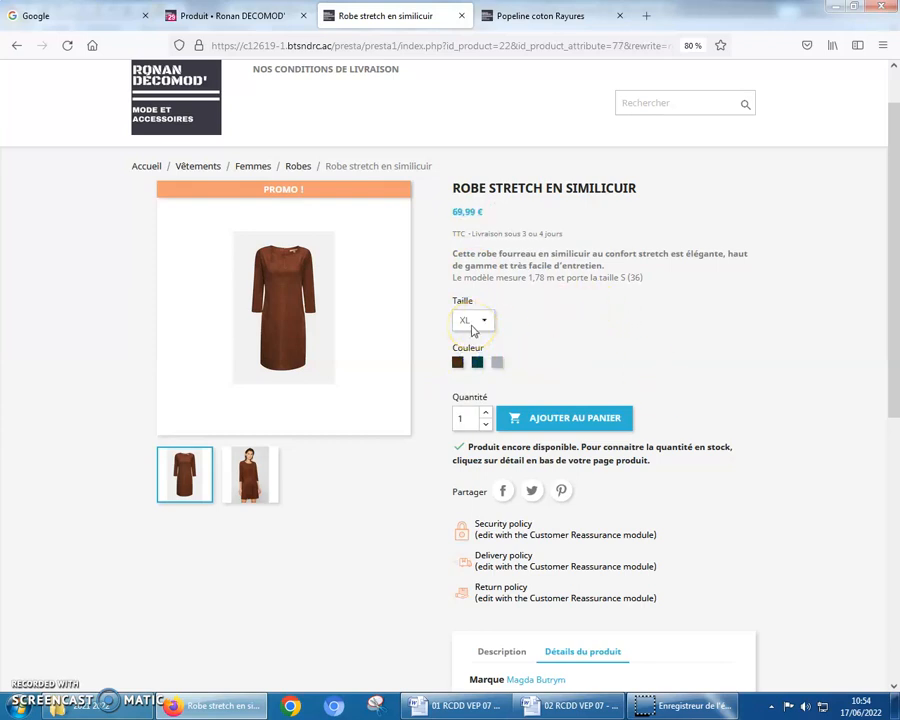
Open the Caractéristiques list of the catalogue's attributes and features in the back office
{"action": "left_click", "coordinate": [232, 15]}
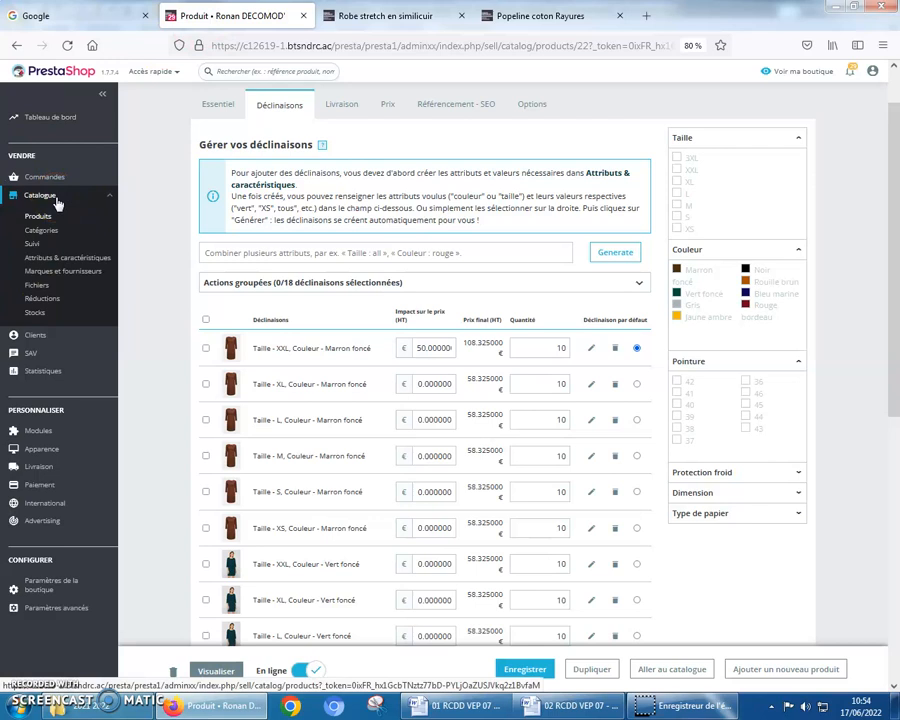
{"action": "left_click", "coordinate": [84, 262]}
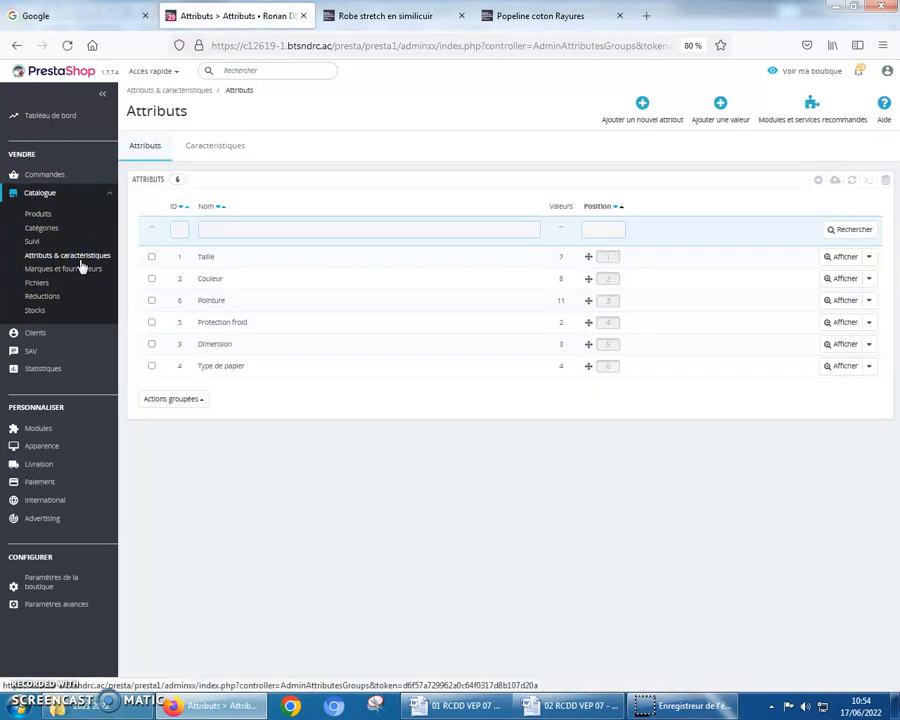
{"action": "left_click", "coordinate": [214, 147]}
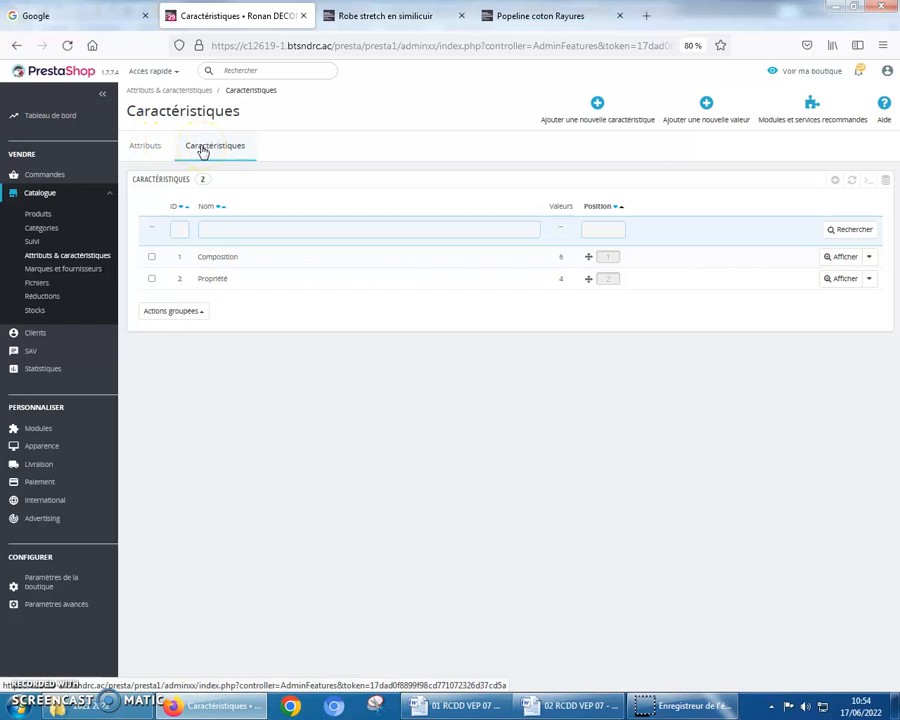
Create and save a feature named "Utilisation possible du rouleau de tissu" with the title tag "Utilisation de tissu"
{"action": "left_click", "coordinate": [596, 106]}
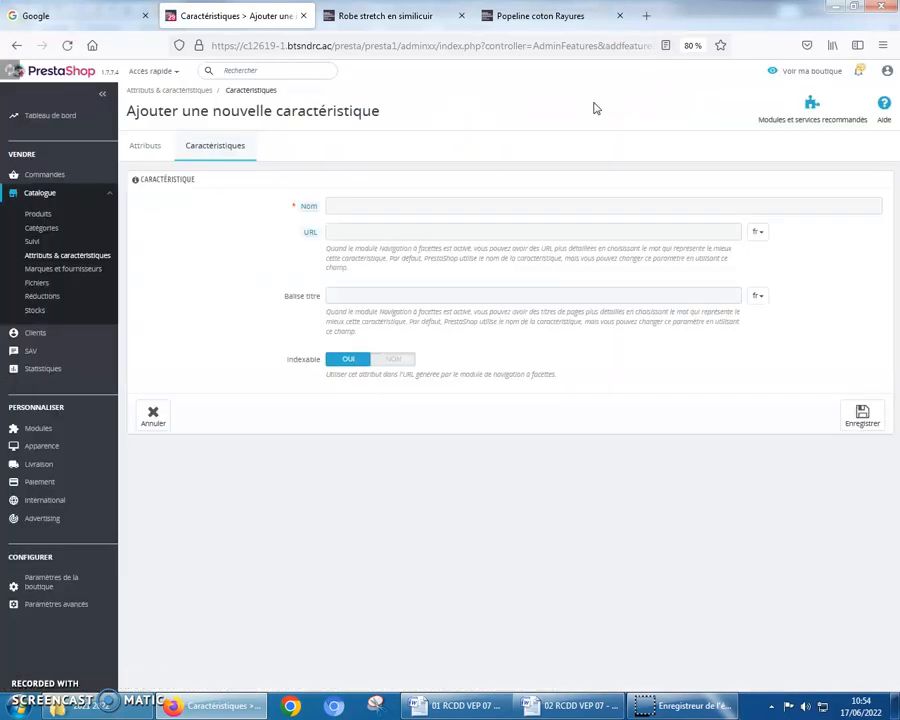
{"action": "left_click", "coordinate": [356, 206]}
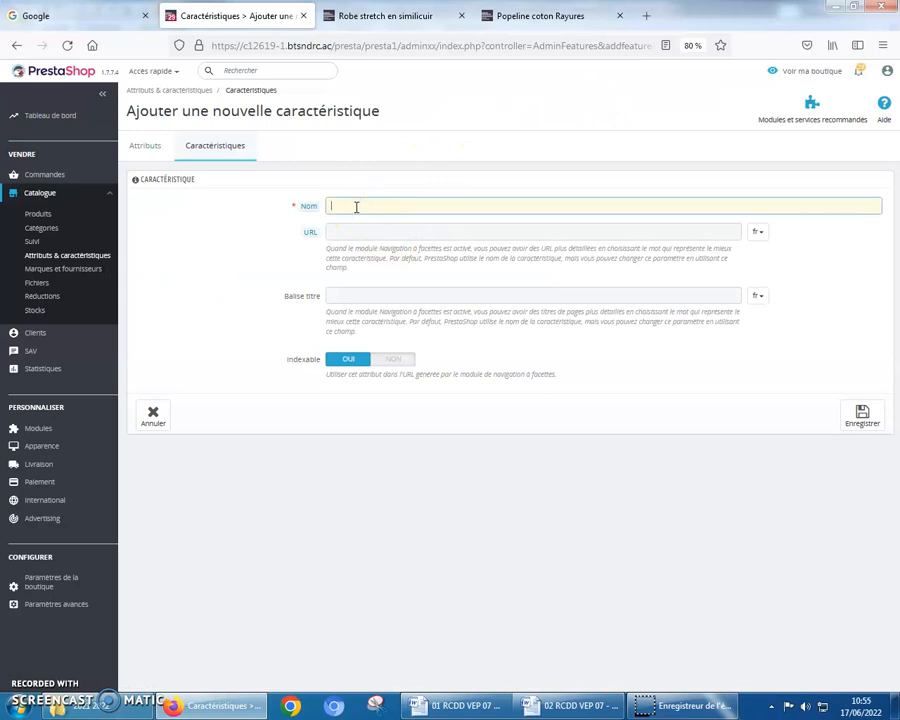
{"action": "type", "text": "U"}
{"action": "left_click", "coordinate": [370, 236]}
{"action": "left_click", "coordinate": [346, 298]}
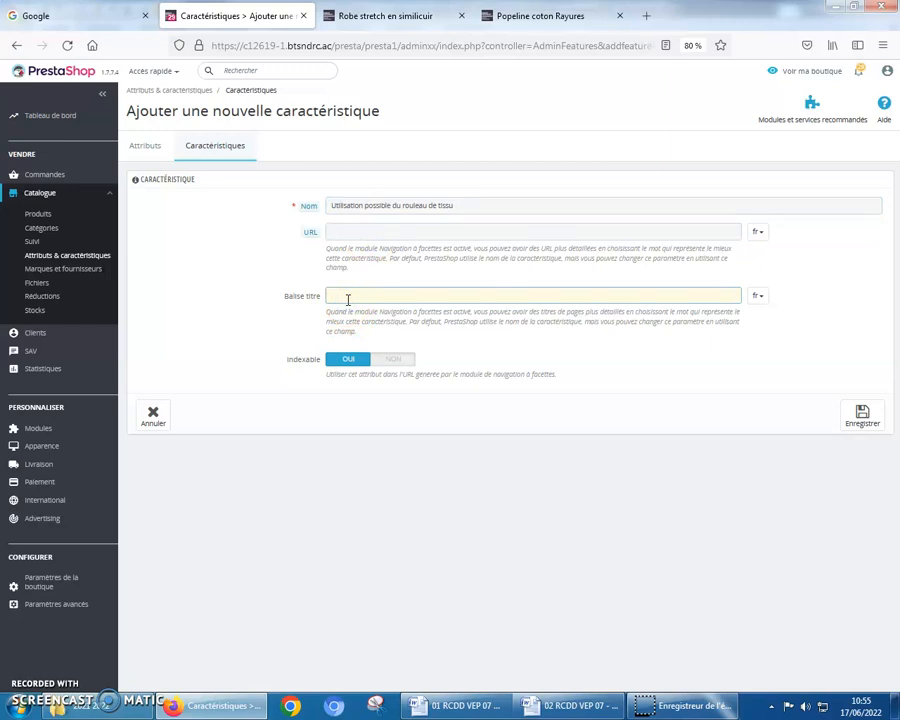
{"action": "type", "text": "U"}
{"action": "left_click", "coordinate": [376, 310]}
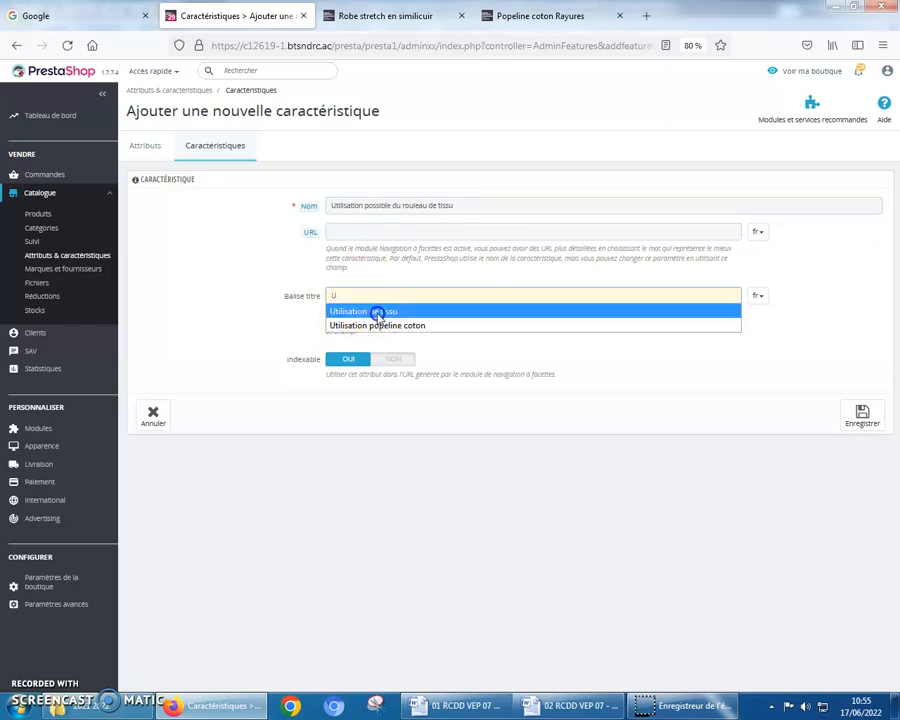
{"action": "left_click", "coordinate": [860, 416]}
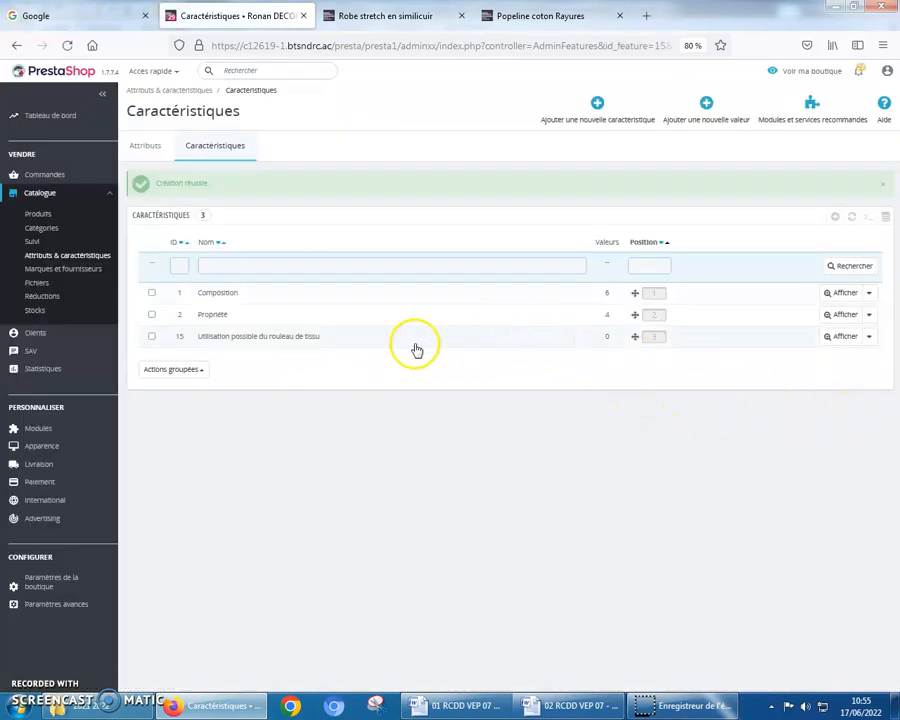
Add the value "Chemisiers, Robes, Jupes, Chemises" to the "Utilisation possible du rouleau de tissu" feature and save it to continue with another value
{"action": "left_click", "coordinate": [331, 343]}
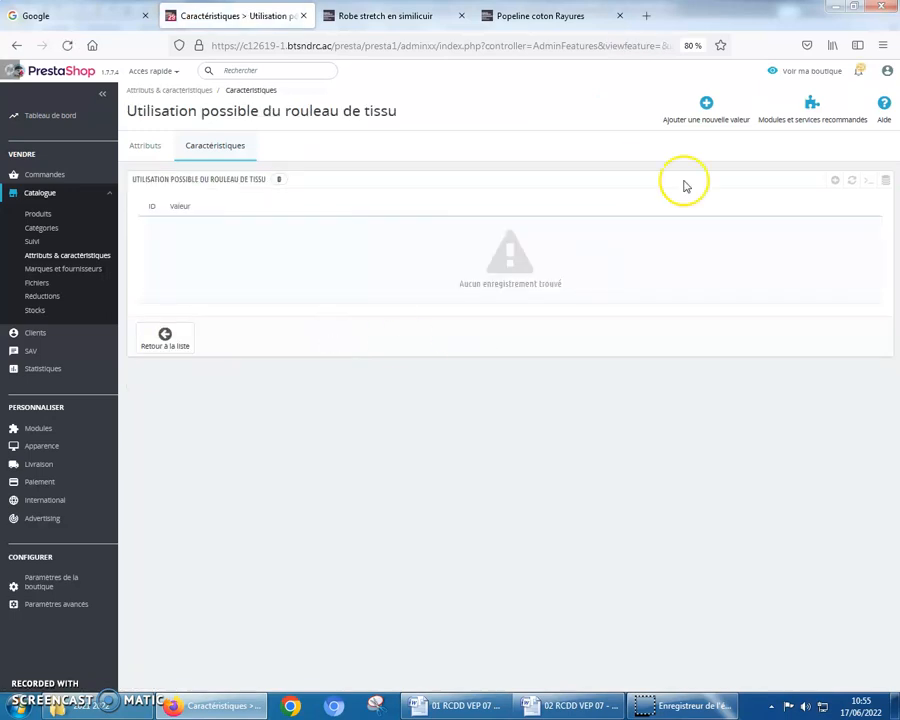
{"action": "left_click", "coordinate": [702, 106]}
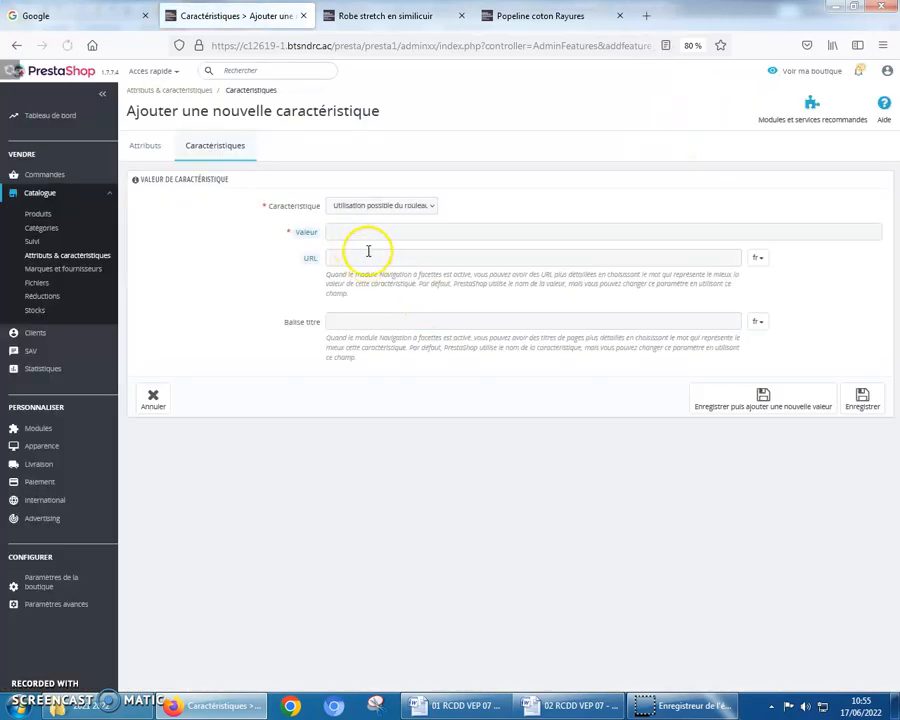
{"action": "left_click", "coordinate": [353, 232]}
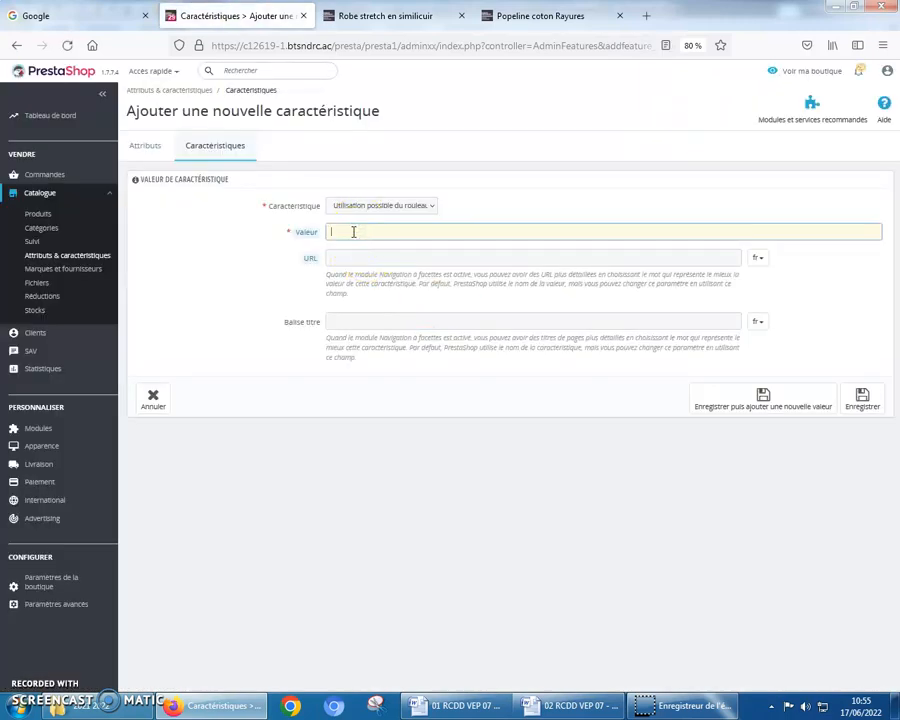
{"action": "type", "text": "Ch"}
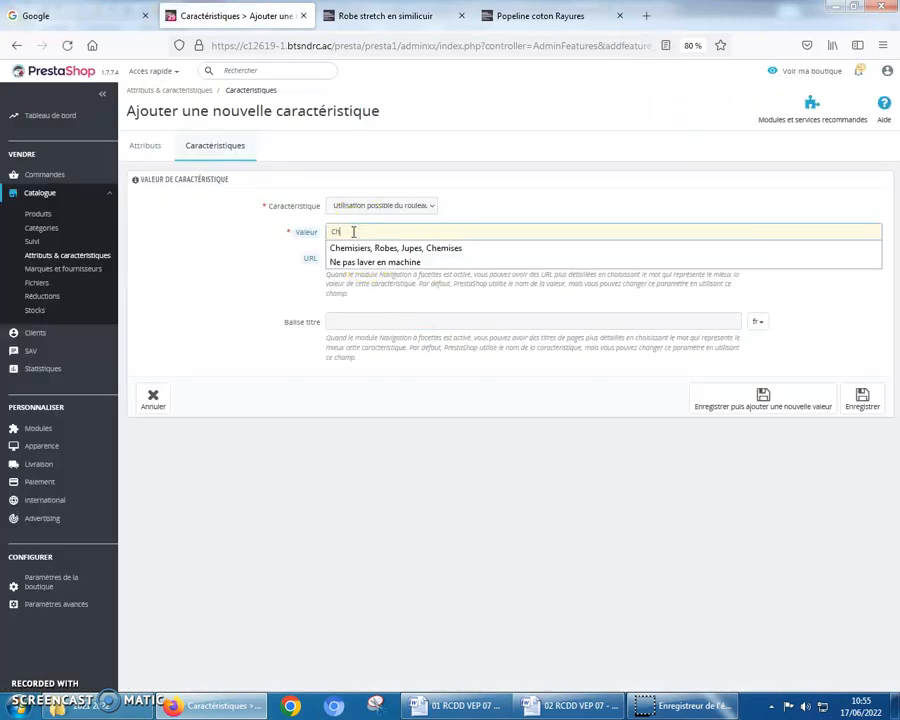
{"action": "left_click", "coordinate": [421, 247]}
{"action": "left_click", "coordinate": [765, 397]}
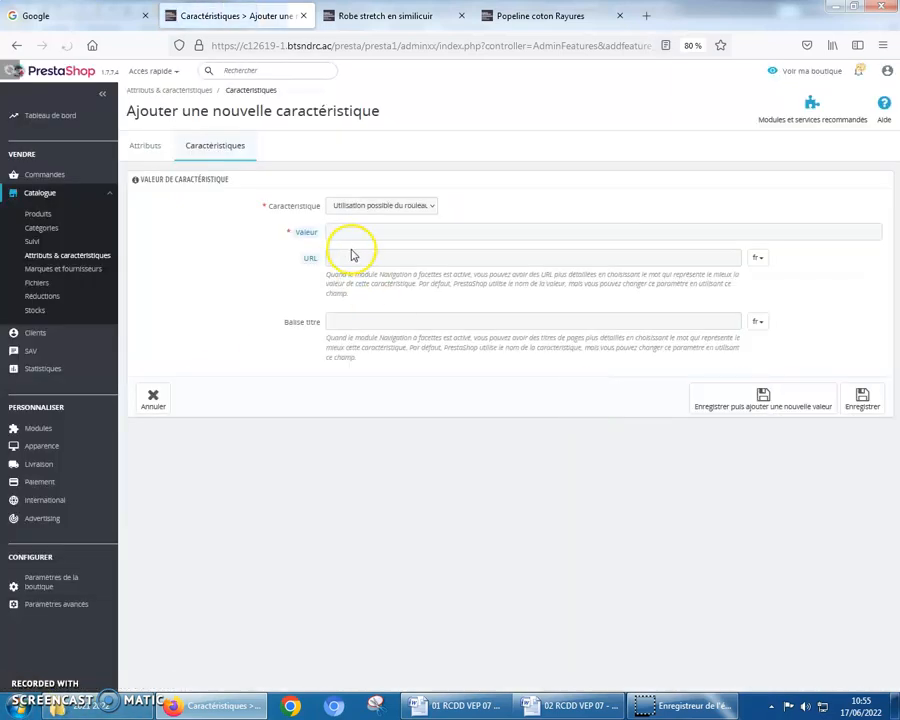
Add a second value, "Décoration, Sacs, Coussin", to the fabric roll usage feature and save it
{"action": "left_click", "coordinate": [352, 231]}
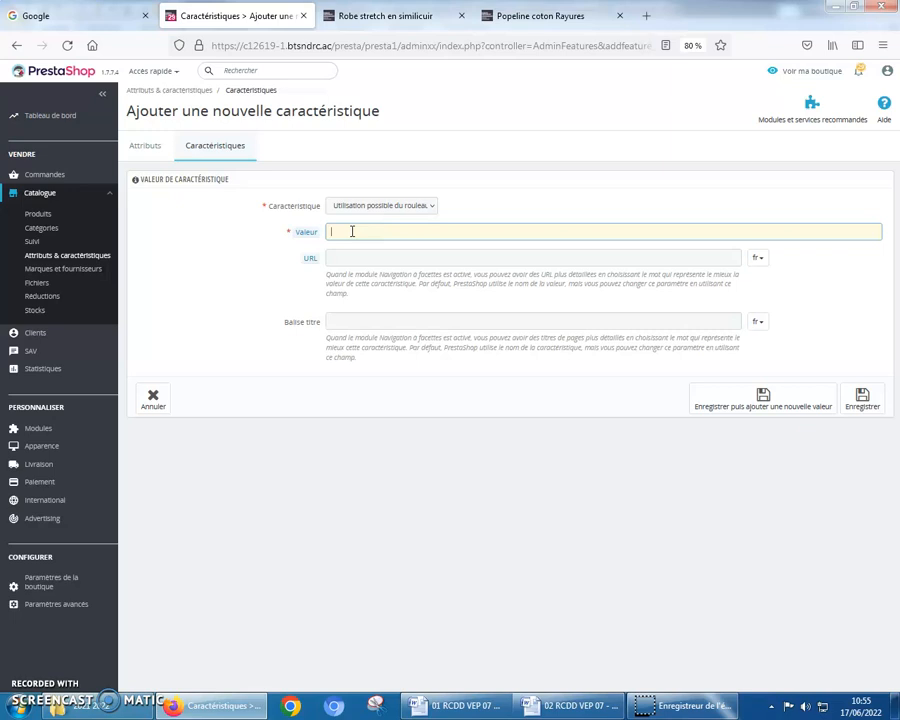
{"action": "type", "text": "D"}
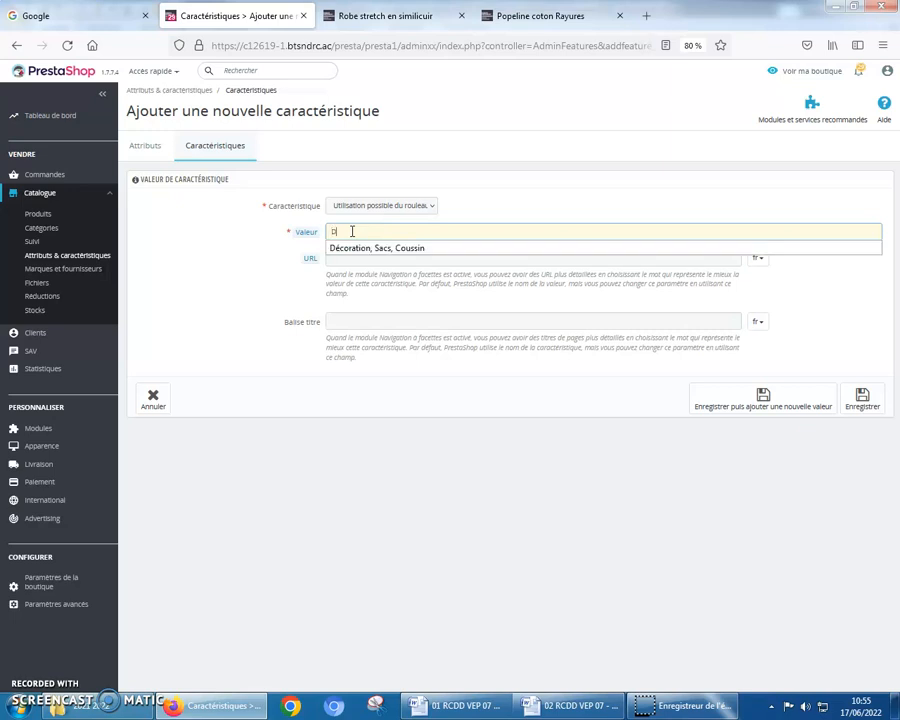
{"action": "left_click", "coordinate": [367, 248]}
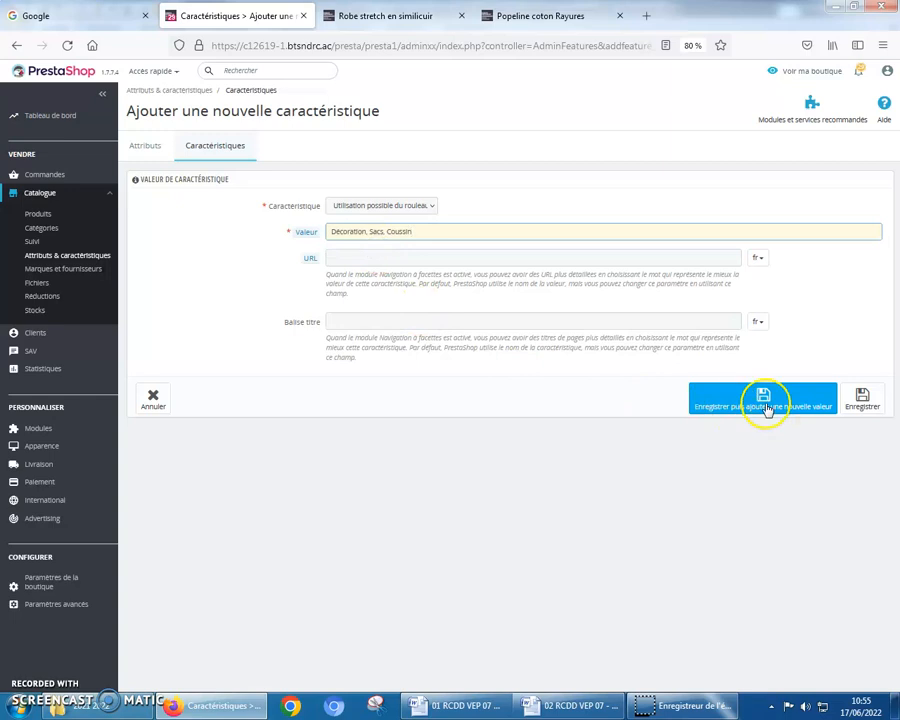
{"action": "left_click", "coordinate": [864, 410]}
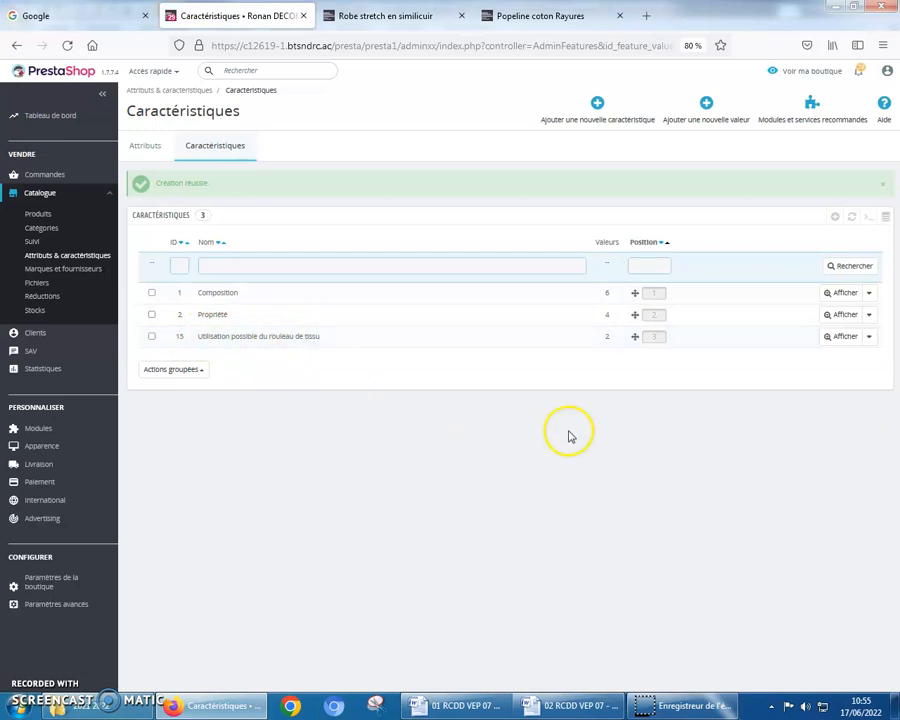
Open the "Utilisation possible du rouleau de tissu" feature for editing and review its title tag
{"action": "left_click", "coordinate": [868, 336]}
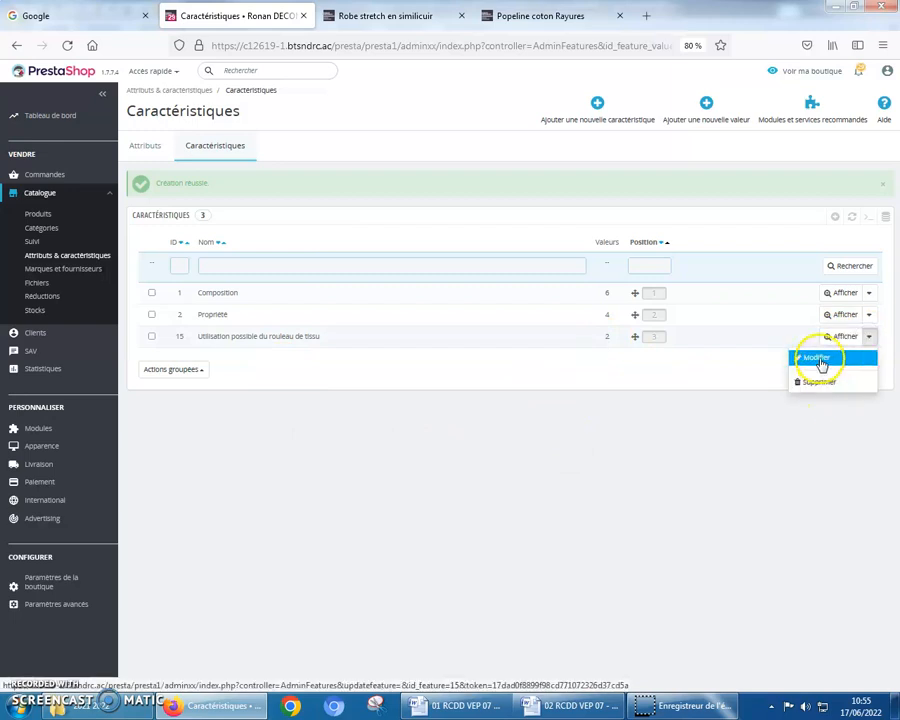
{"action": "left_click", "coordinate": [818, 359]}
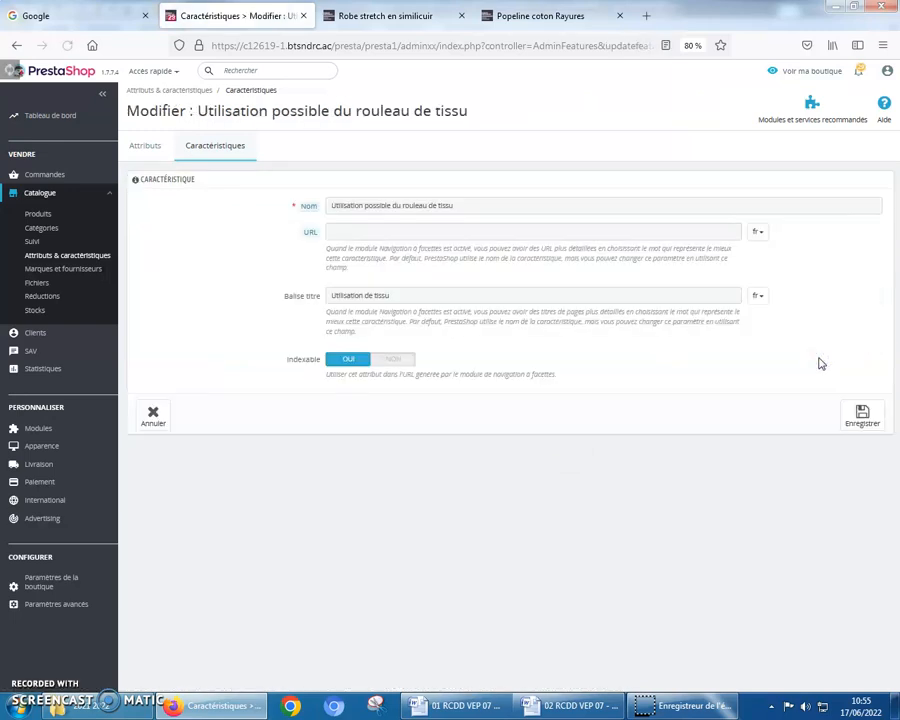
{"action": "left_click_drag", "start_coordinate": [396, 294], "coordinate": [325, 293]}
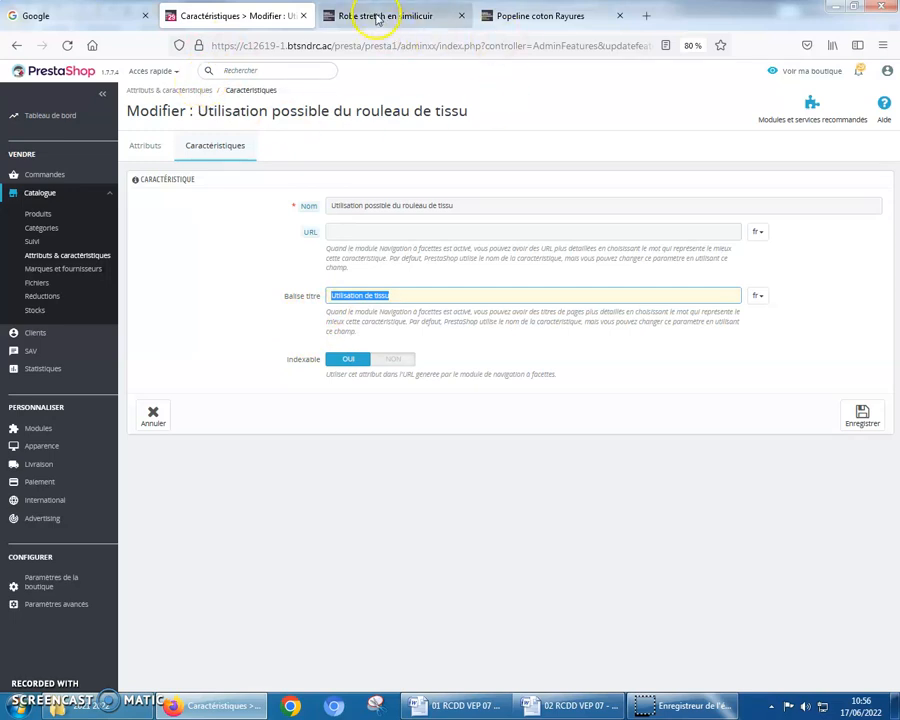
Create and save a new feature named "Poids (g/m²)" with the title tag "Poids (g/m²)"
{"action": "left_click", "coordinate": [203, 149]}
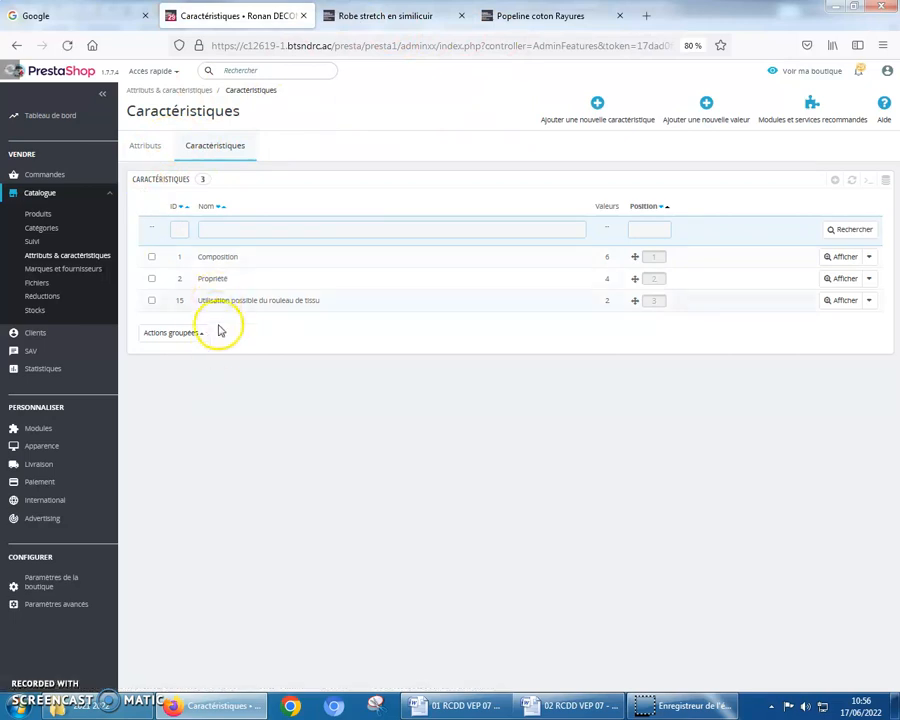
{"action": "left_click", "coordinate": [597, 108]}
{"action": "left_click", "coordinate": [352, 208]}
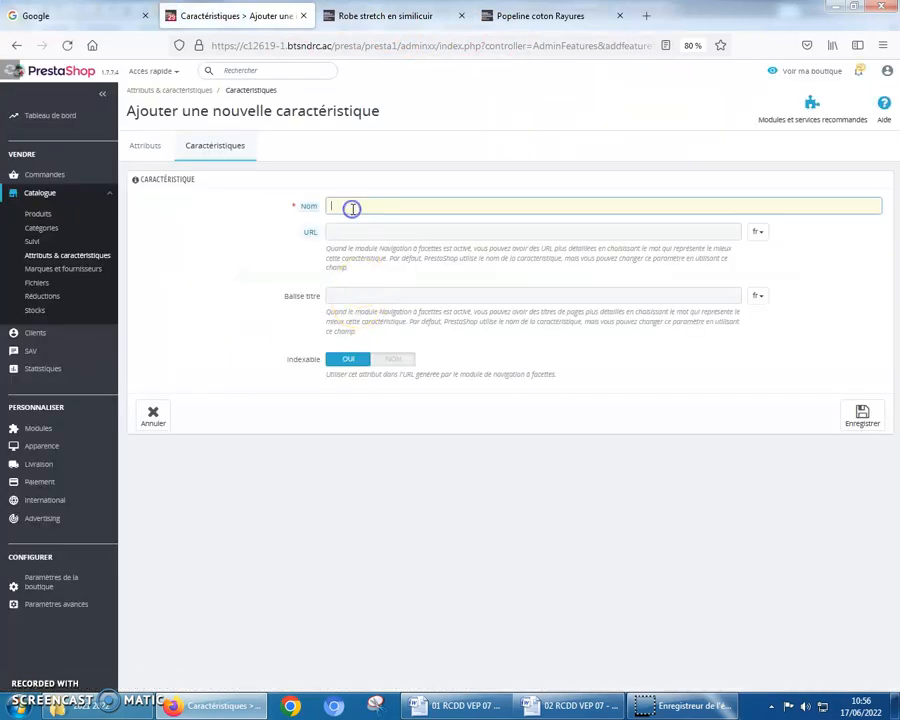
{"action": "type", "text": "P"}
{"action": "left_click", "coordinate": [351, 235]}
{"action": "left_click", "coordinate": [343, 296]}
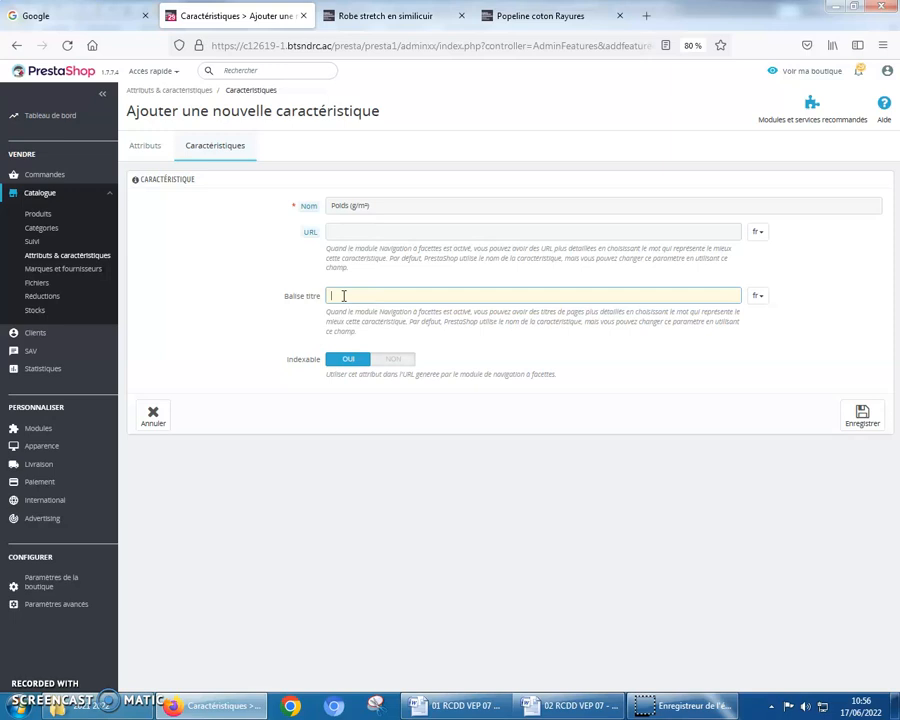
{"action": "type", "text": "P"}
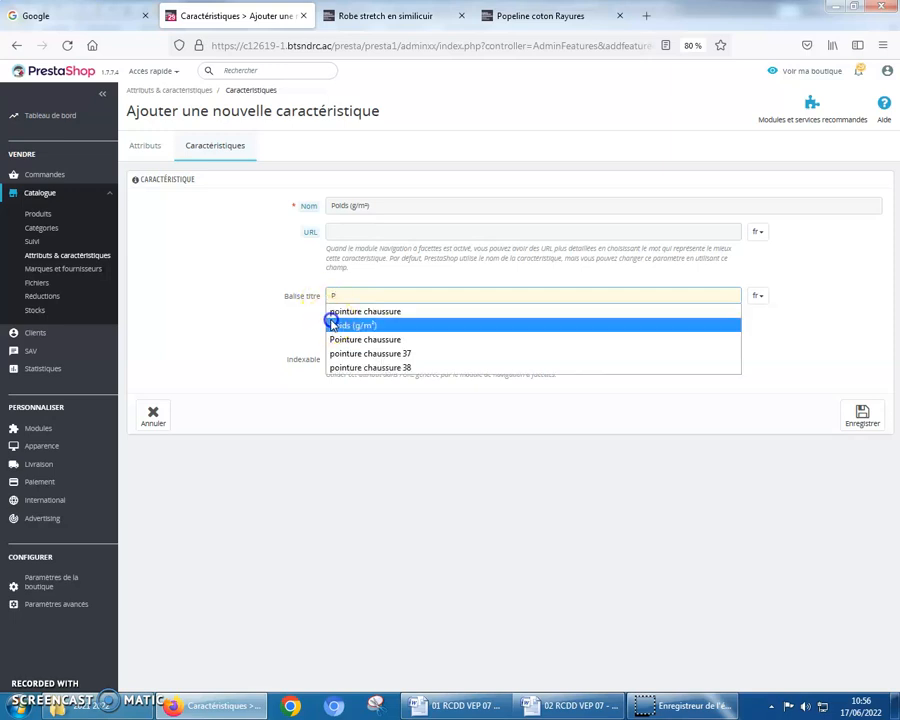
{"action": "left_click", "coordinate": [333, 325]}
{"action": "left_click", "coordinate": [862, 415]}
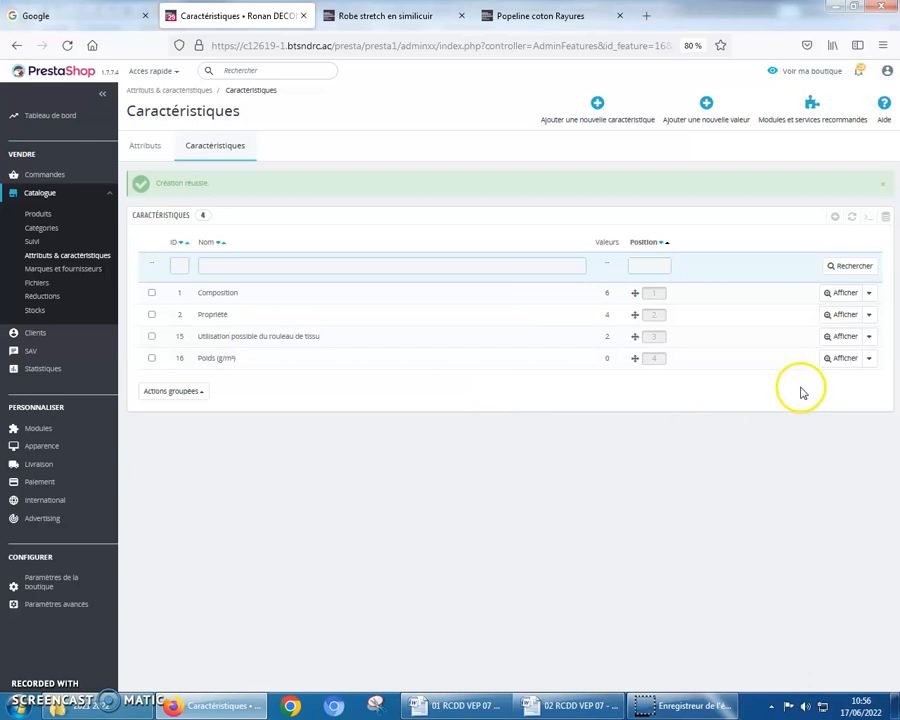
Add the value 100 to the "Poids (g/m²)" feature and save it to continue with another value
{"action": "left_click", "coordinate": [577, 363]}
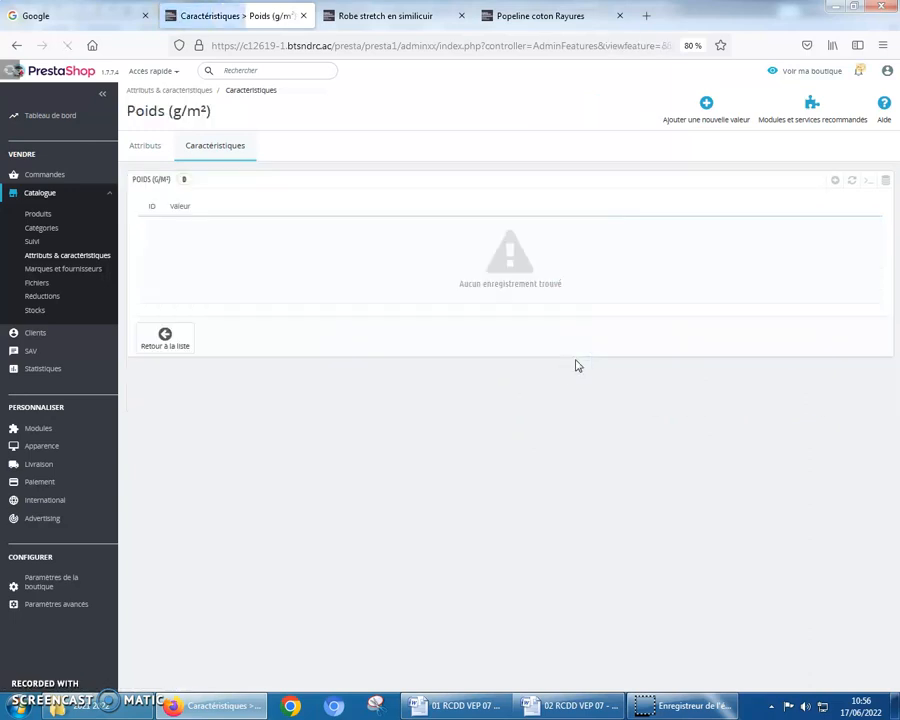
{"action": "left_click", "coordinate": [706, 104]}
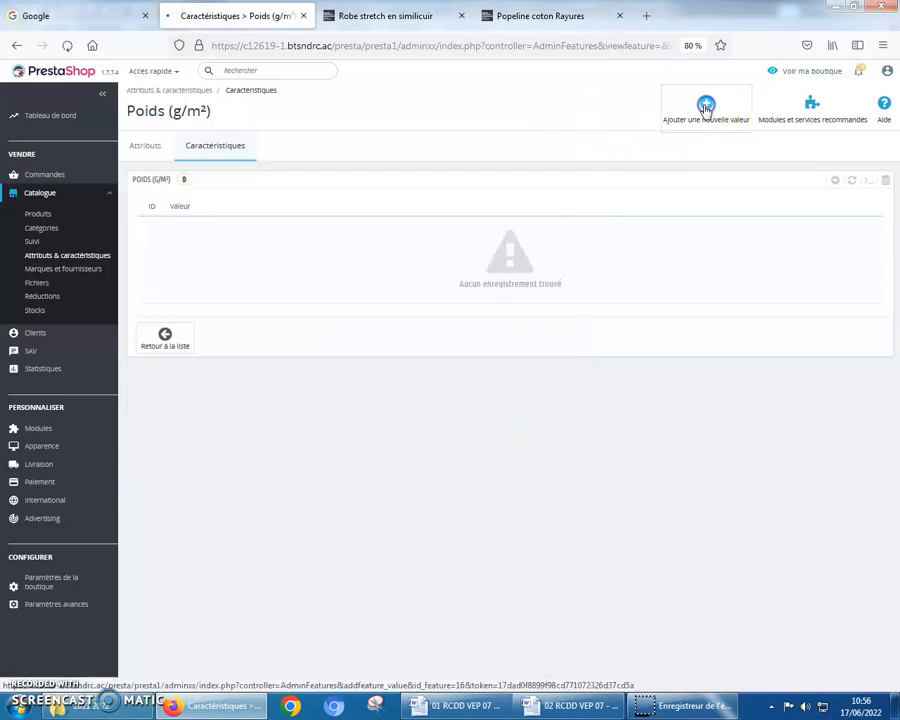
{"action": "left_click", "coordinate": [359, 230]}
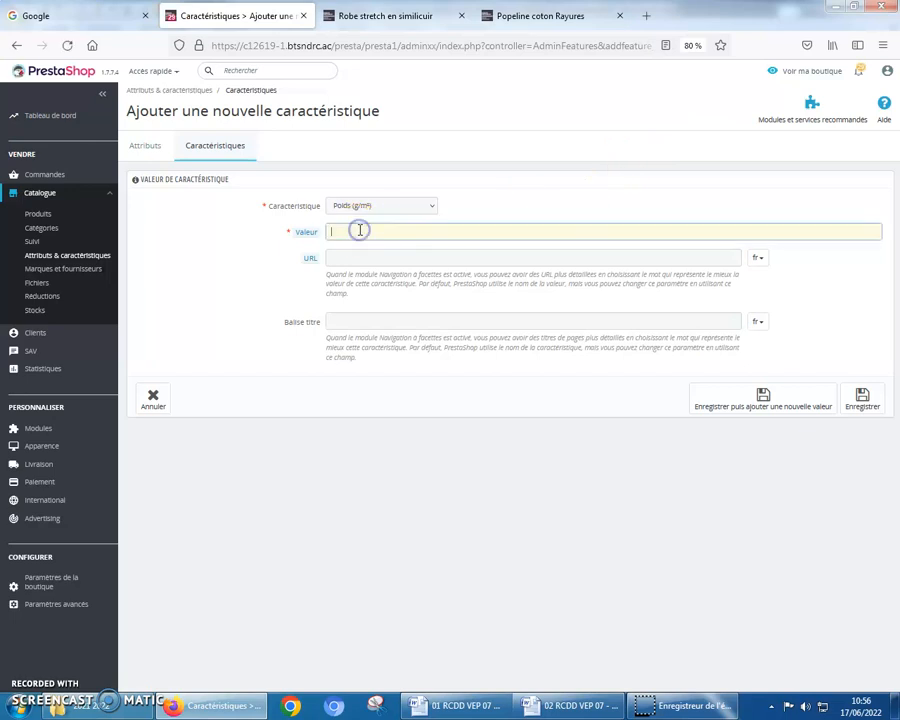
{"action": "type", "text": "100"}
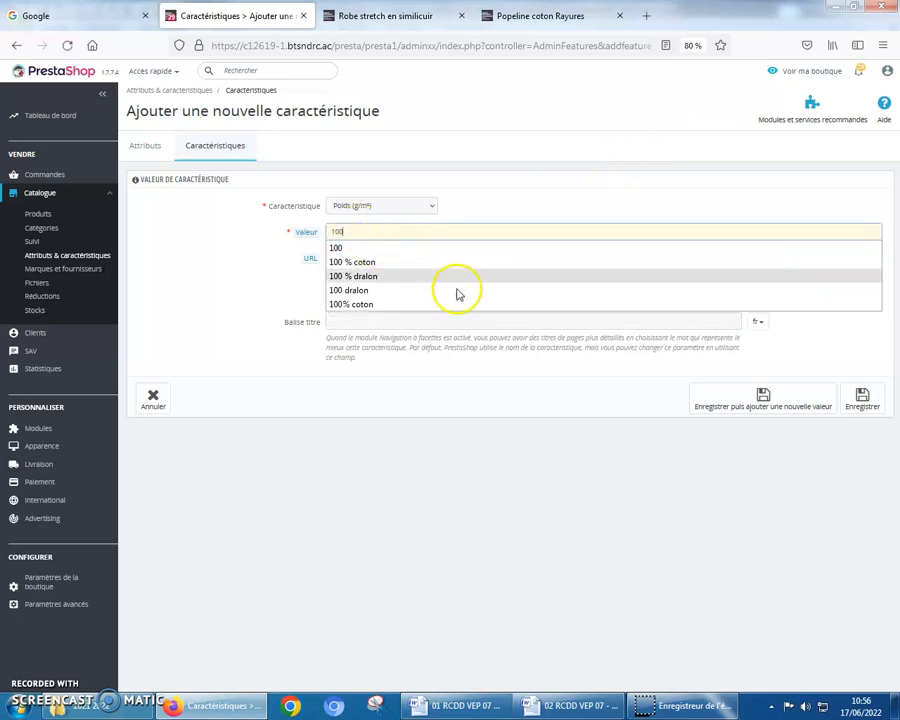
{"action": "left_click", "coordinate": [786, 415]}
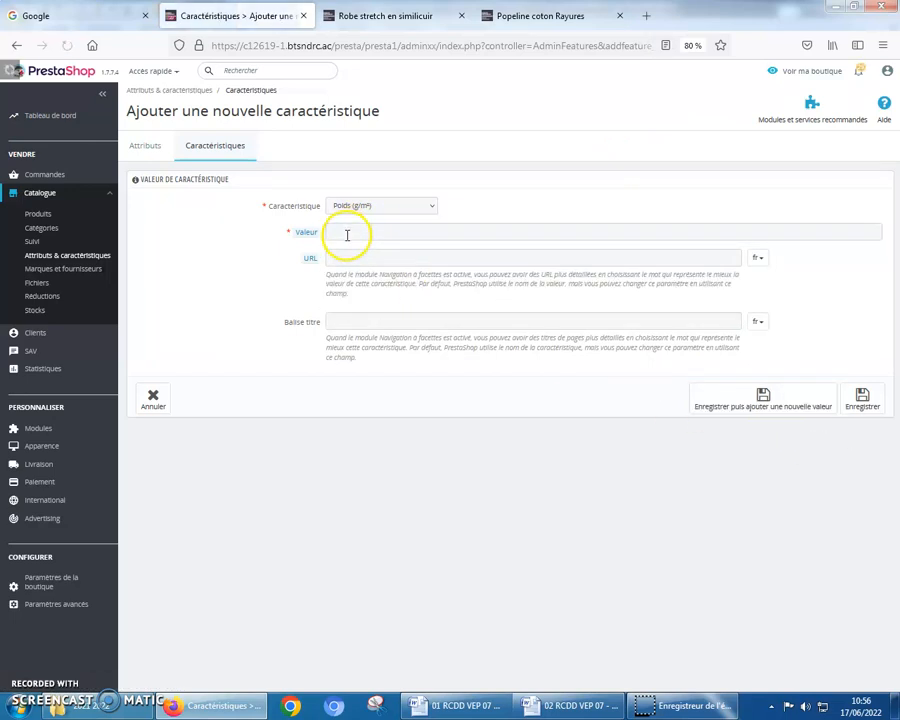
Add the values 110 and 140 to the "Poids (g/m²)" feature, saving each one
{"action": "left_click", "coordinate": [346, 231]}
{"action": "type", "text": "110"}
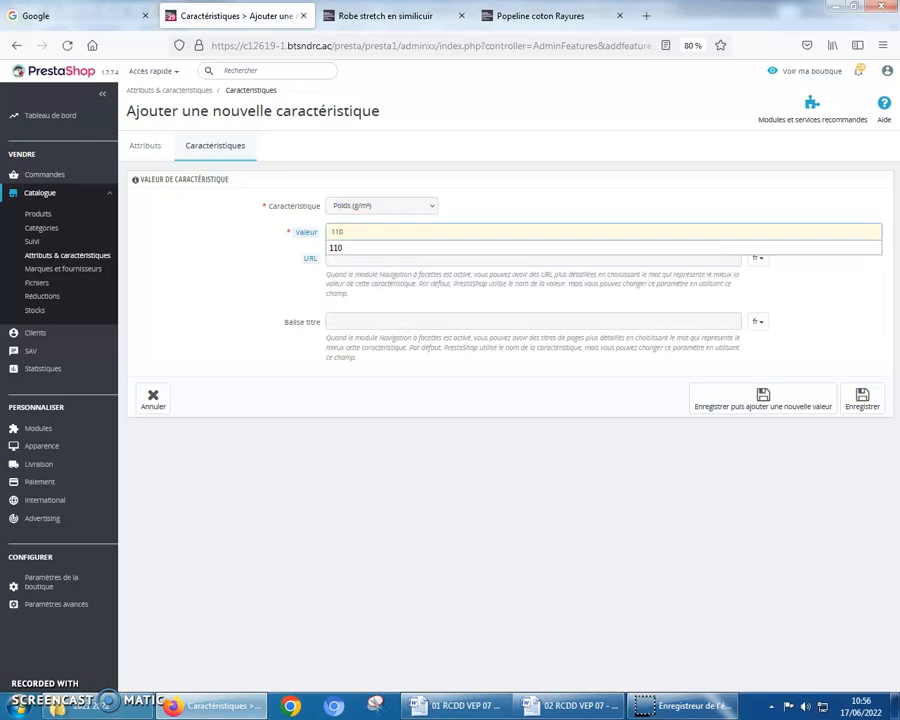
{"action": "left_click", "coordinate": [755, 398]}
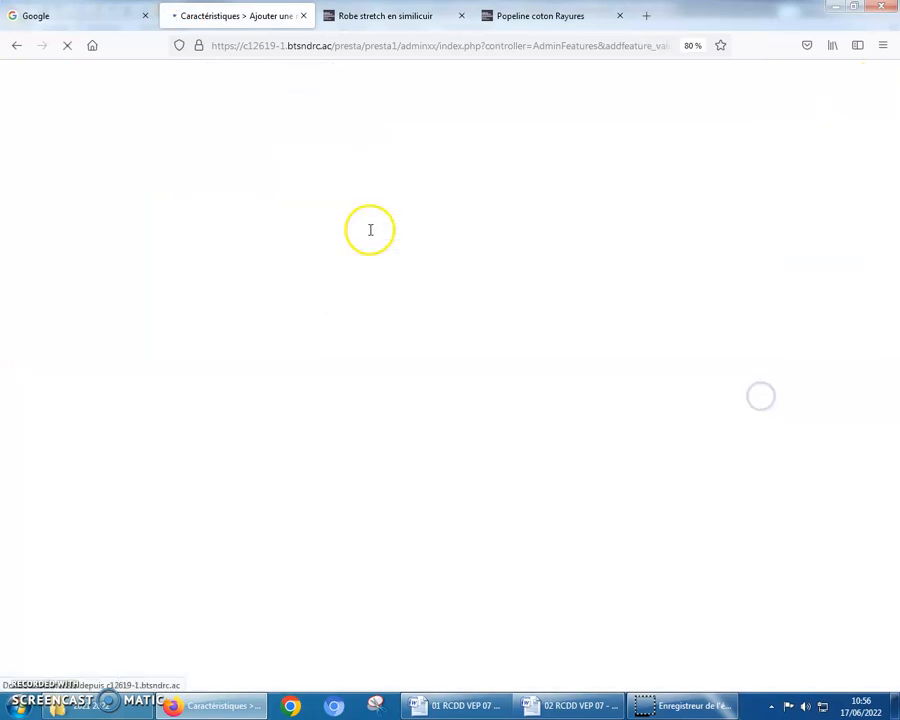
{"action": "type", "text": "140"}
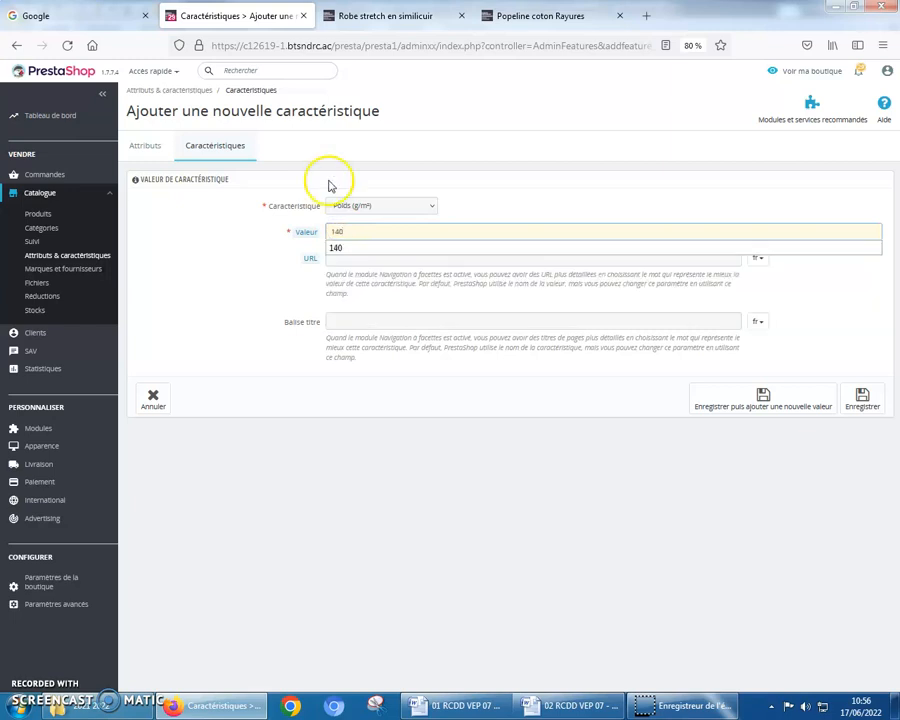
{"action": "left_click", "coordinate": [767, 400]}
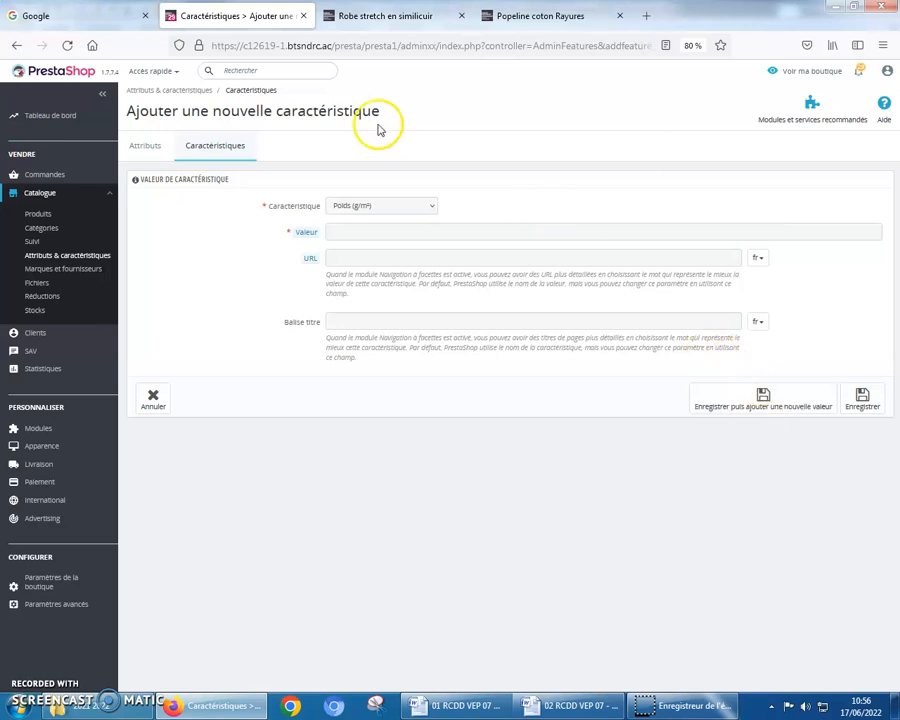
Open the product "Popeline coton Rayures" from the product catalogue for editing
{"action": "left_click", "coordinate": [38, 214]}
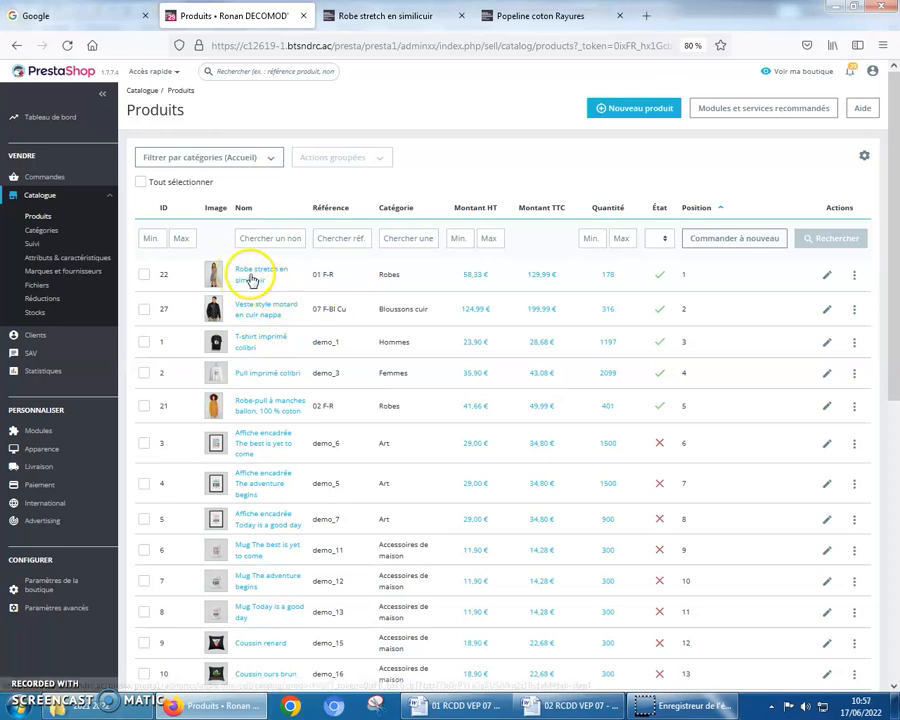
{"action": "scroll", "coordinate": [270, 480], "scroll_direction": "down", "scroll_amount": 5}
{"action": "scroll", "coordinate": [258, 560], "scroll_direction": "down", "scroll_amount": 1}
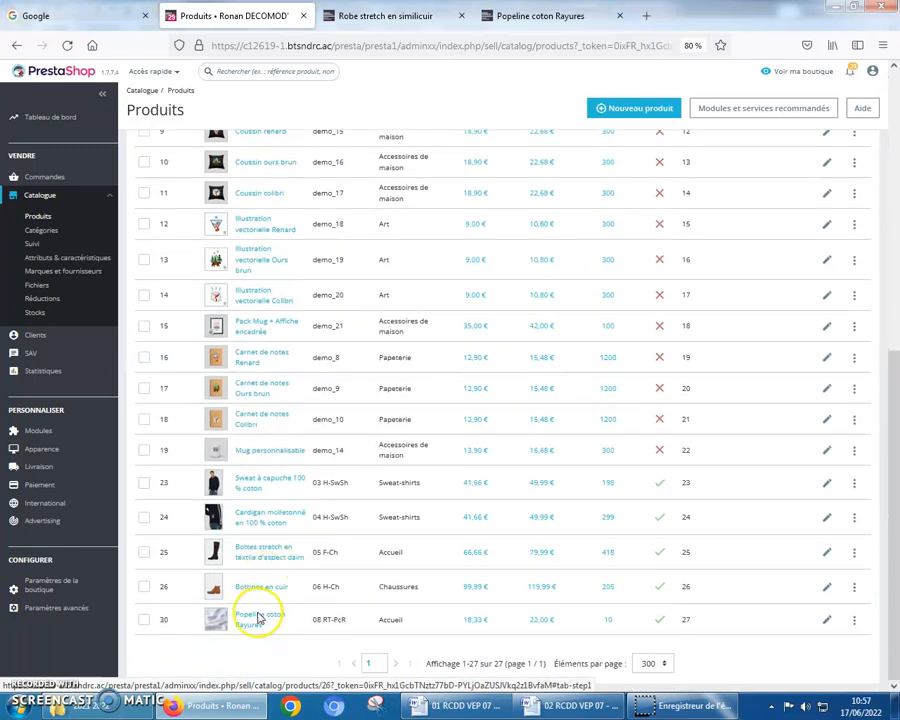
{"action": "left_click", "coordinate": [252, 622]}
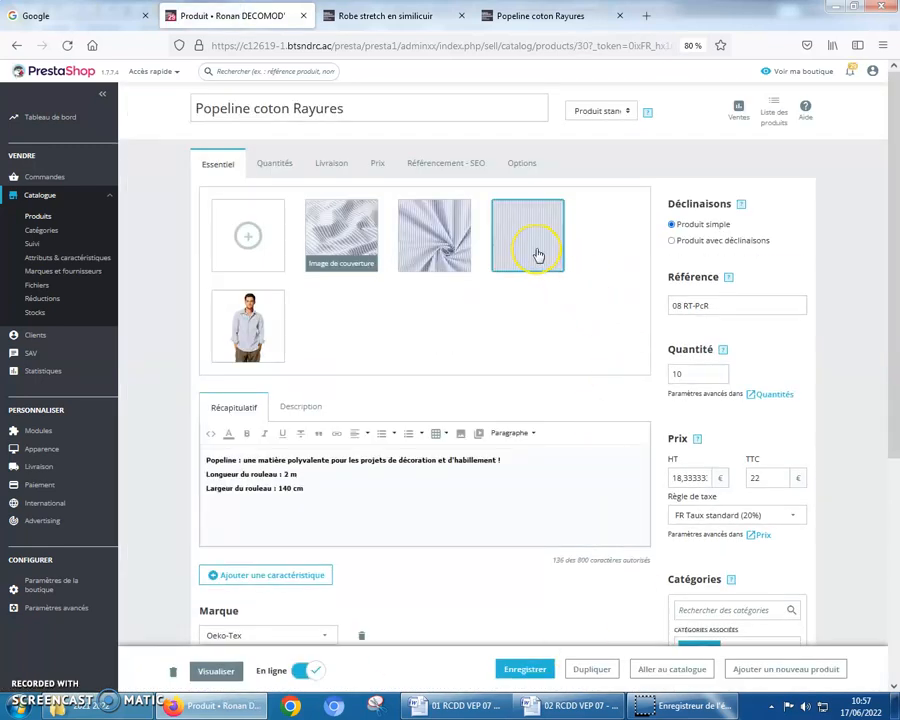
Add the feature "Utilisation possible du rouleau de tissu" to the product with the predefined value "Chemisiers, Robes, Jupes, Chemises"
{"action": "scroll", "coordinate": [311, 308], "scroll_direction": "down", "scroll_amount": 1}
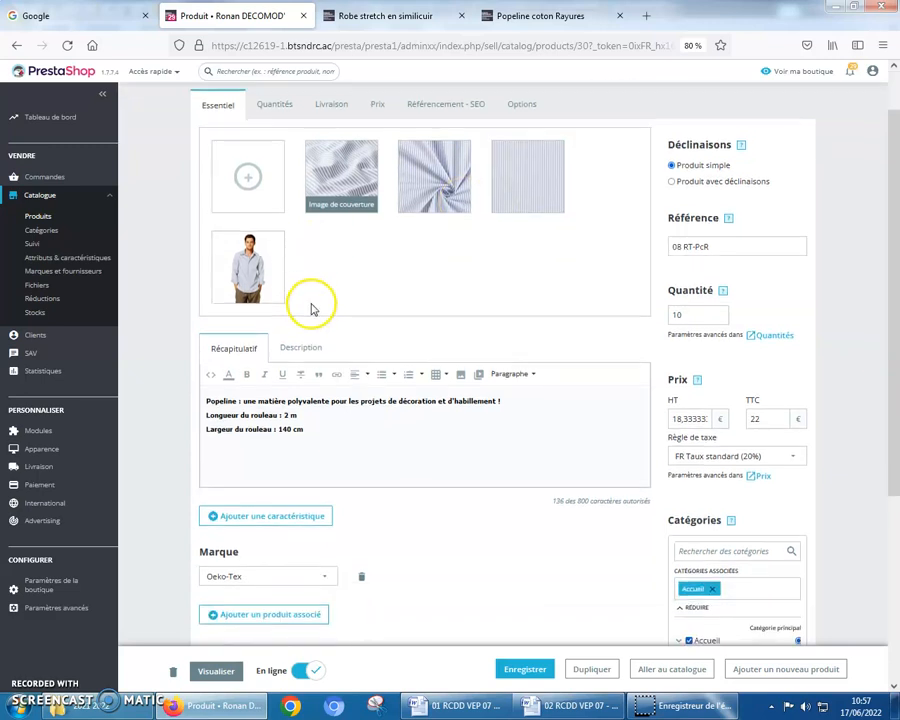
{"action": "scroll", "coordinate": [275, 543], "scroll_direction": "down", "scroll_amount": 3}
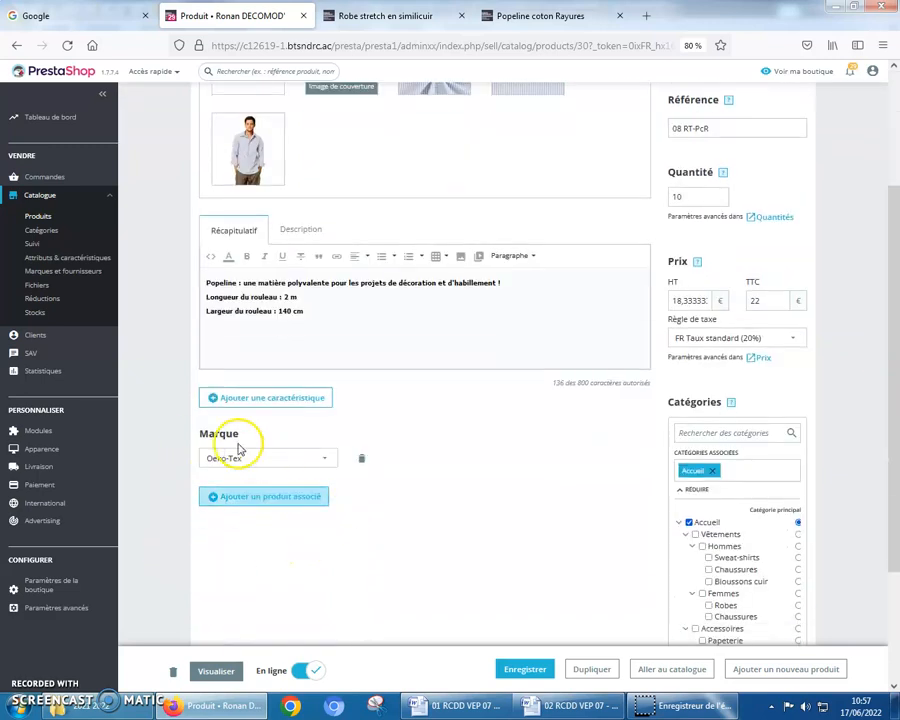
{"action": "left_click", "coordinate": [252, 398]}
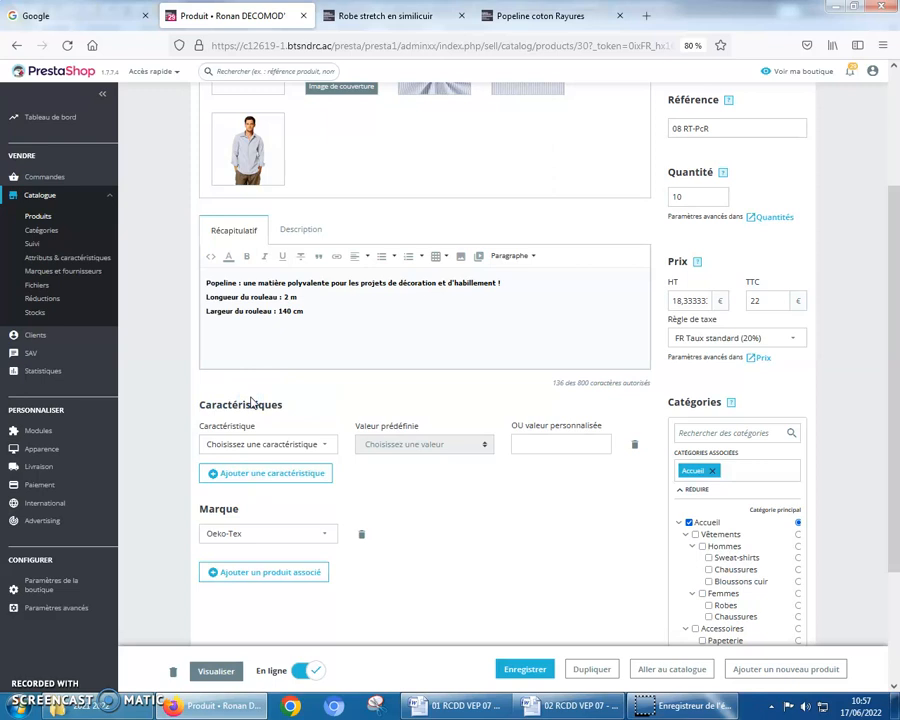
{"action": "left_click", "coordinate": [326, 451]}
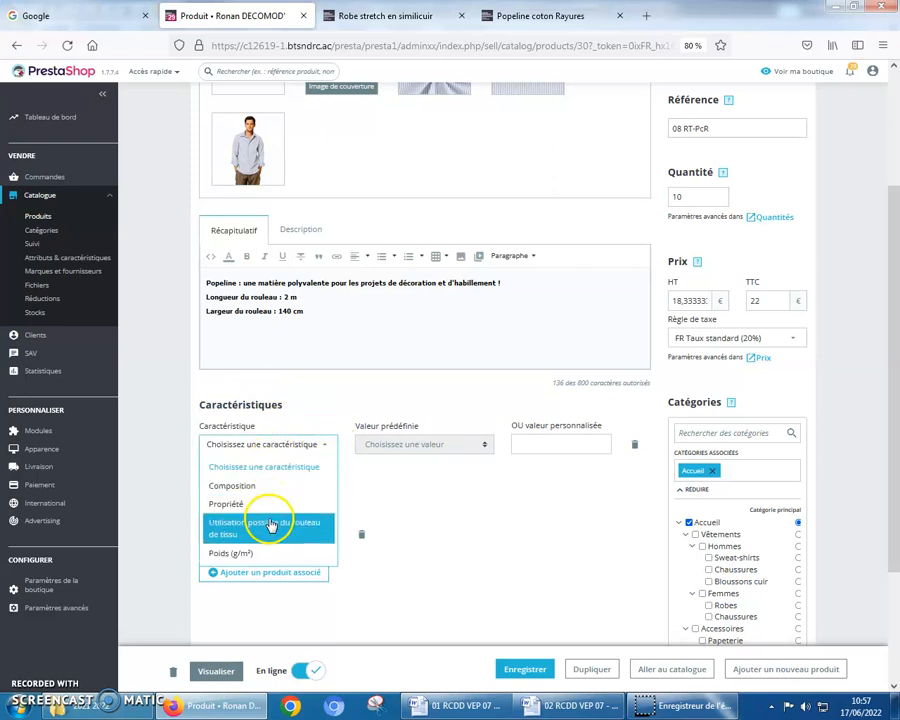
{"action": "left_click", "coordinate": [268, 527]}
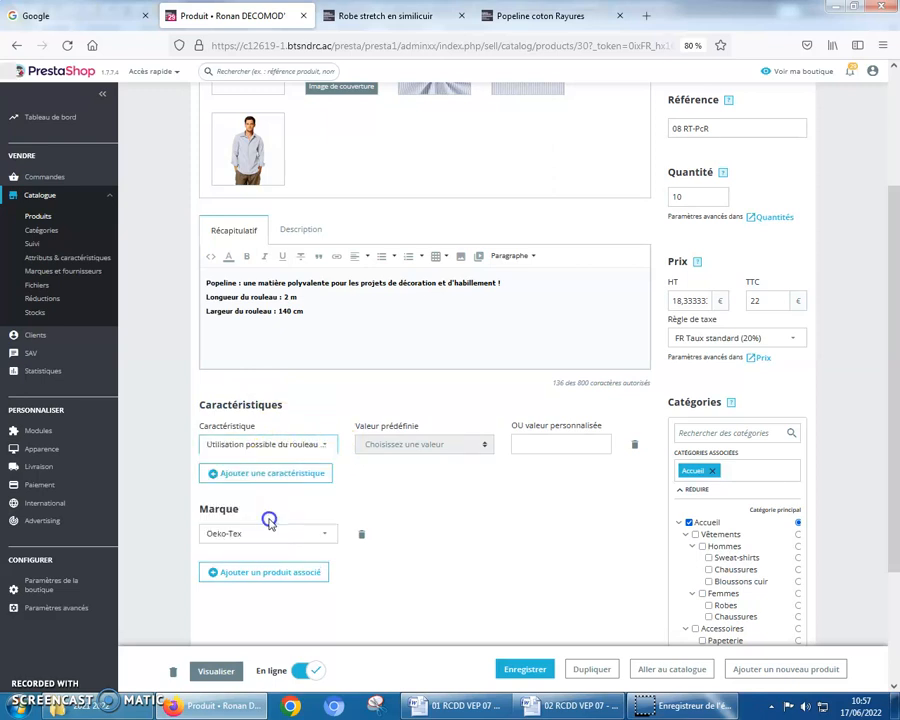
{"action": "left_click", "coordinate": [483, 444]}
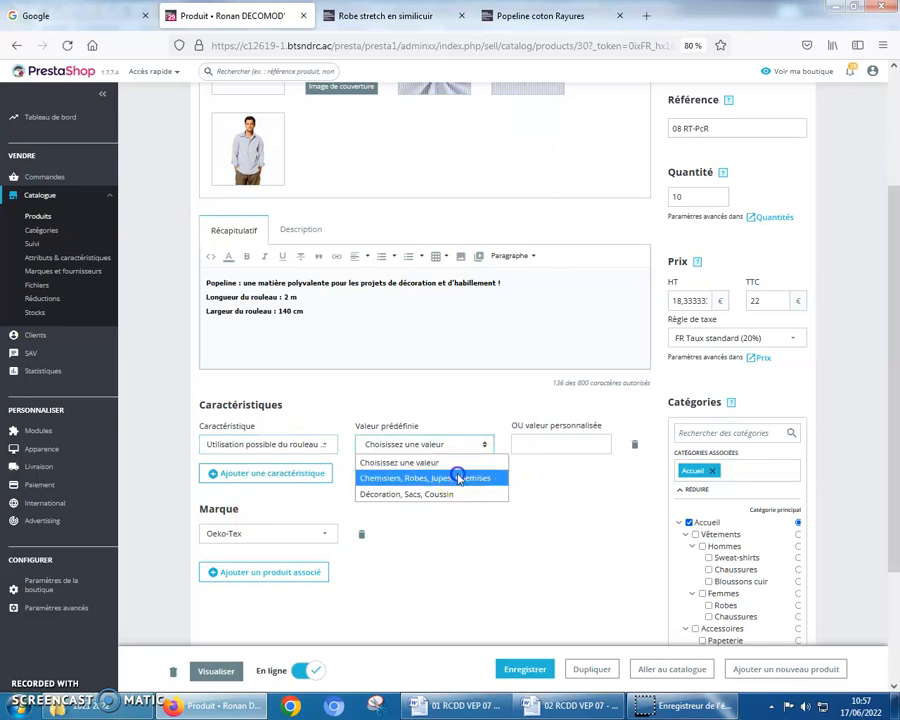
{"action": "left_click", "coordinate": [459, 478]}
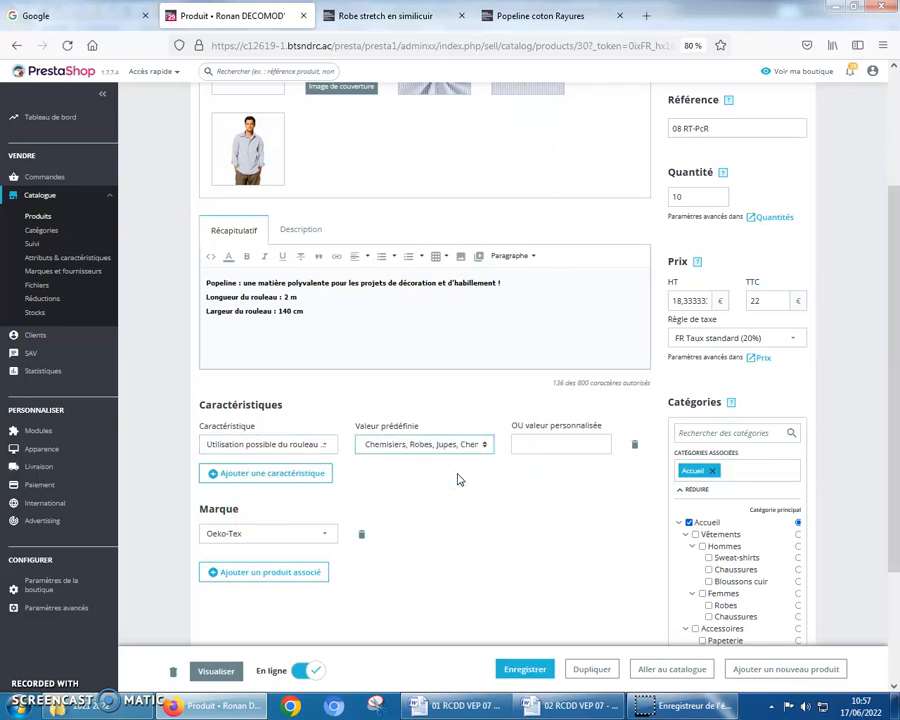
Add the feature "Poids (g/m²)" to the product with the custom value 130, and save the product
{"action": "left_click", "coordinate": [247, 474]}
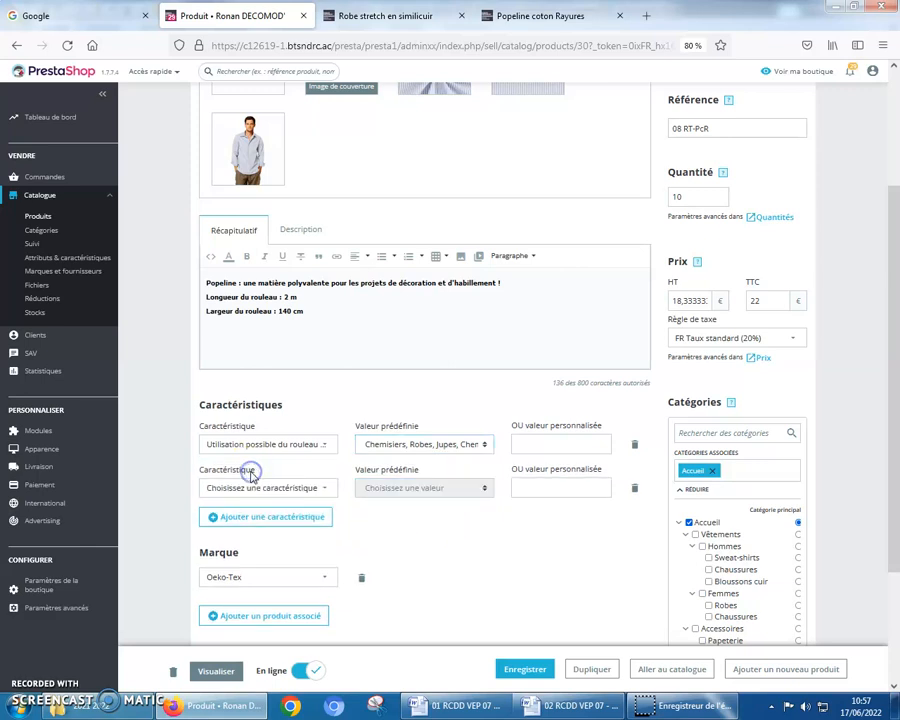
{"action": "left_click", "coordinate": [323, 488]}
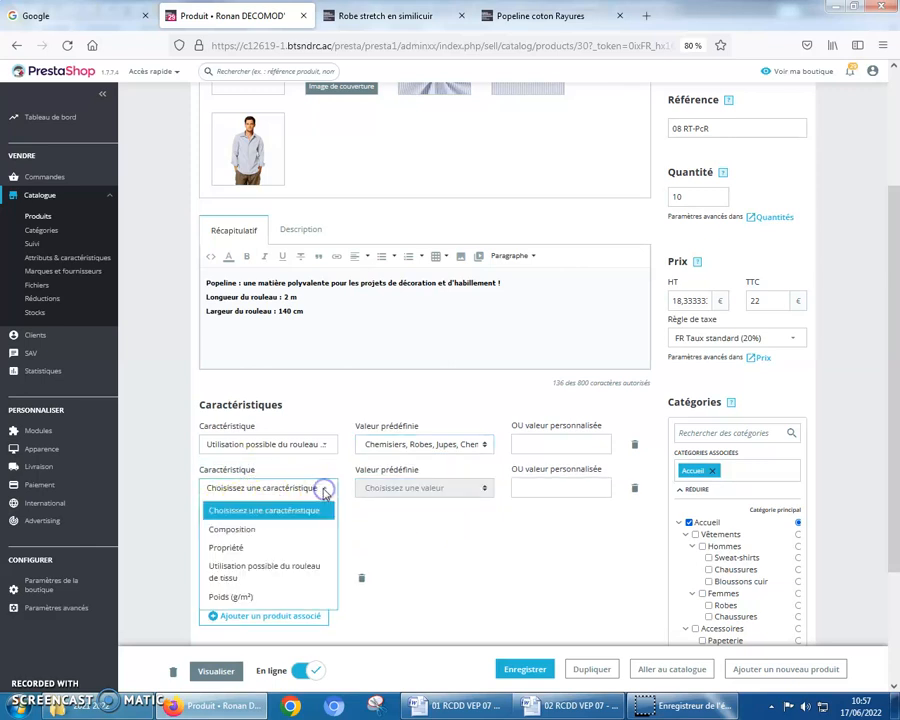
{"action": "left_click", "coordinate": [230, 596]}
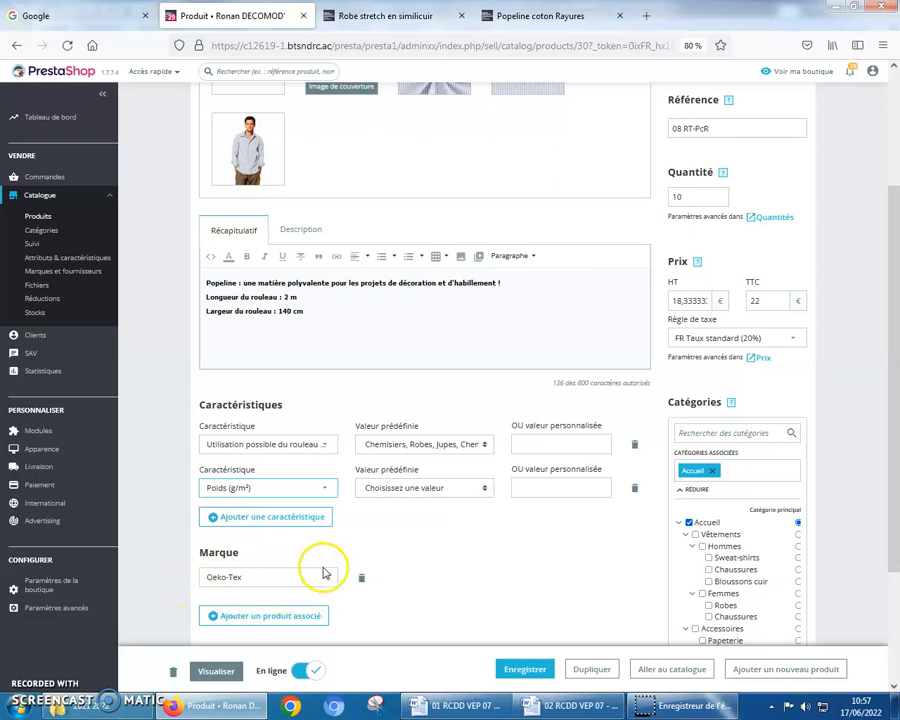
{"action": "left_click", "coordinate": [482, 487]}
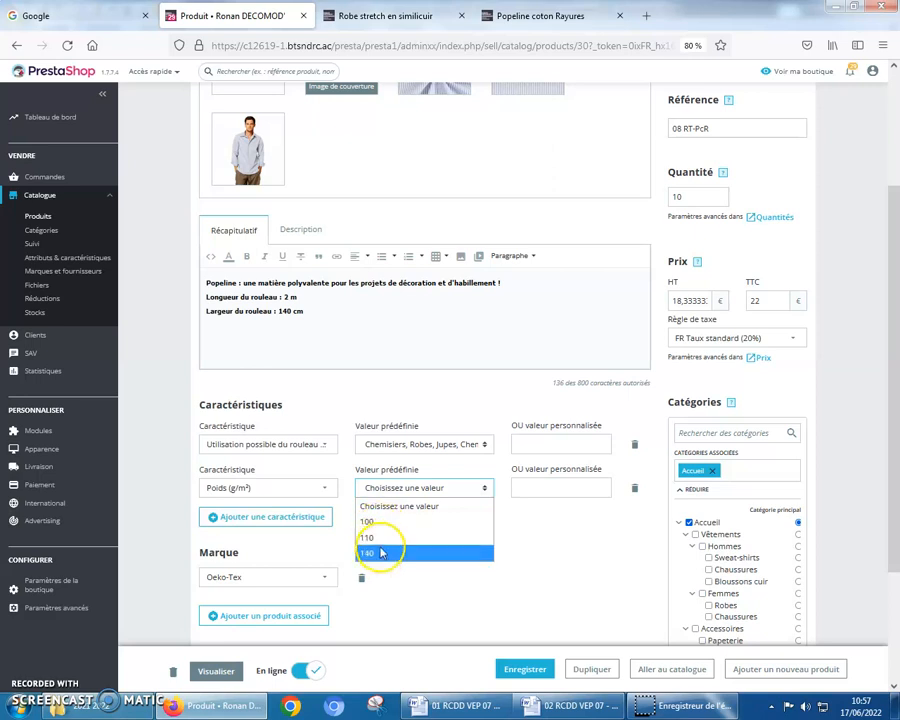
{"action": "left_click", "coordinate": [542, 486]}
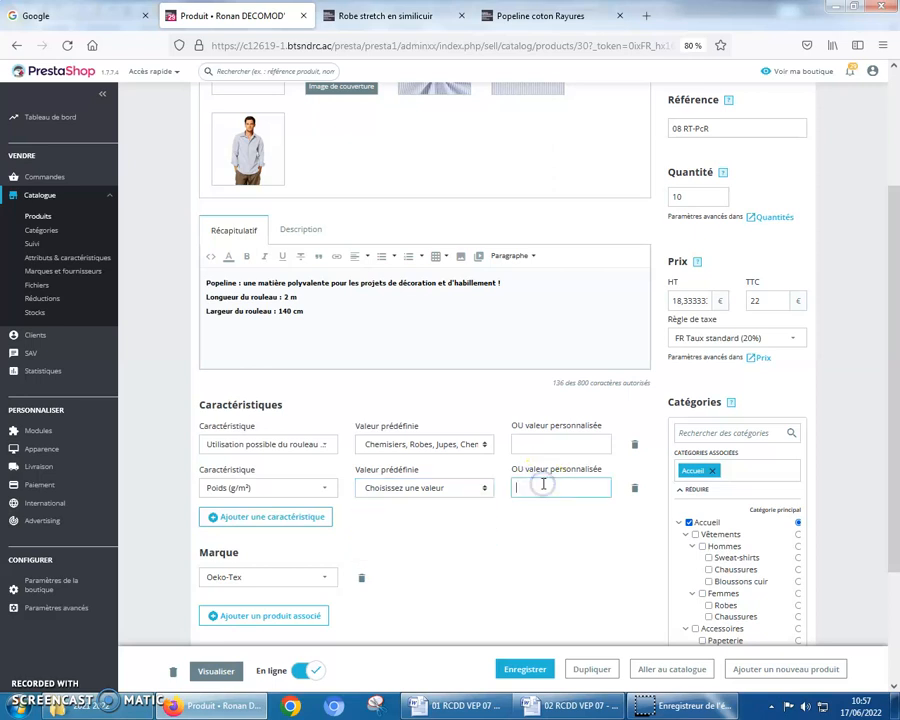
{"action": "type", "text": "130"}
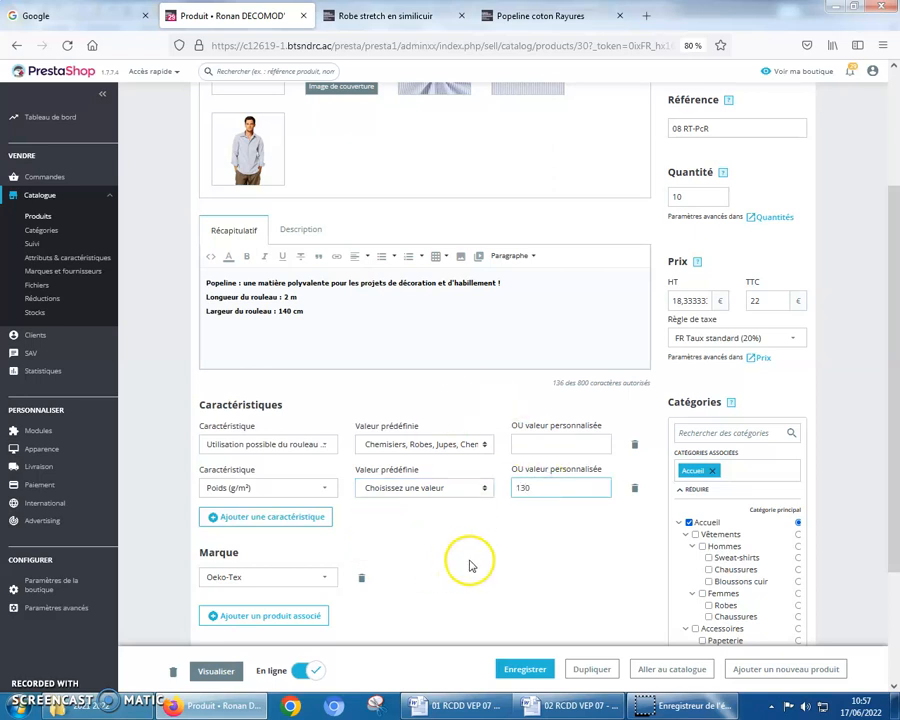
{"action": "scroll", "coordinate": [468, 565], "scroll_direction": "down", "scroll_amount": 2}
{"action": "left_click", "coordinate": [525, 669]}
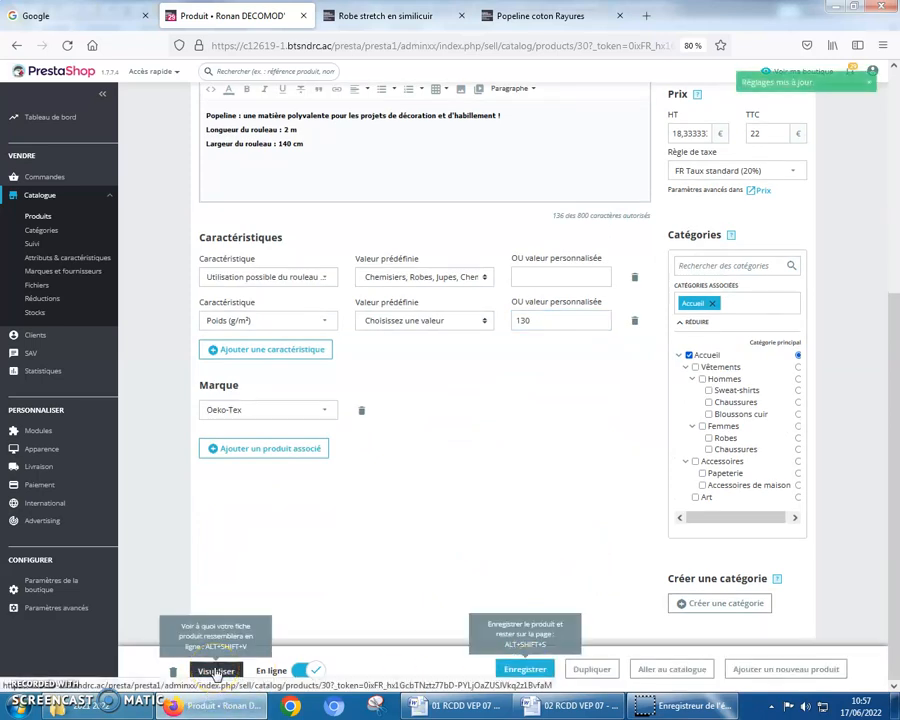
Reload the product's storefront page, check the features in its product details, and return to the product's edit page
{"action": "left_click", "coordinate": [612, 16]}
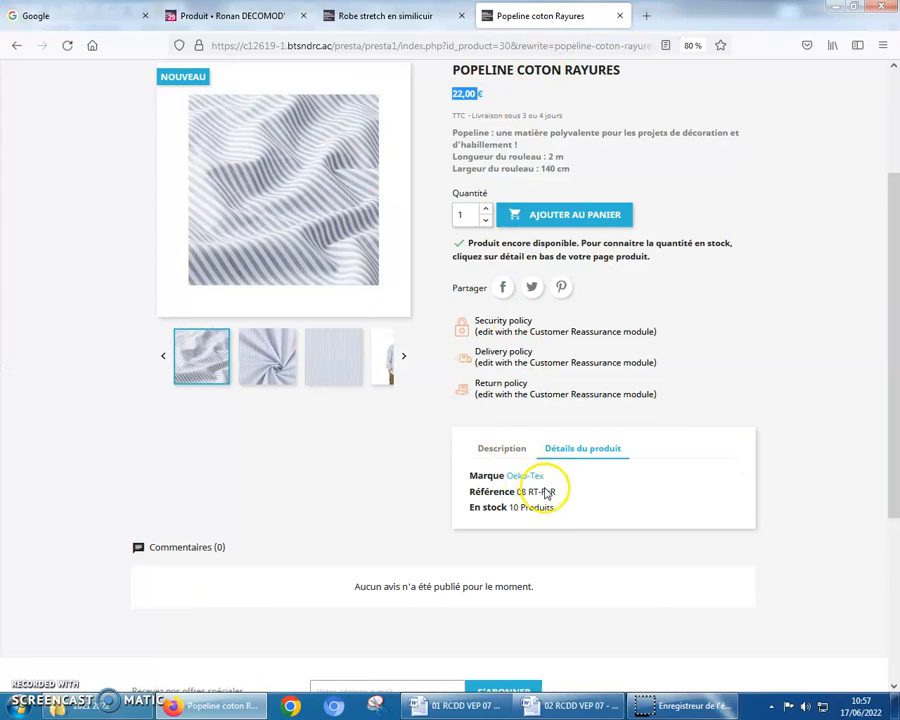
{"action": "left_click", "coordinate": [67, 45]}
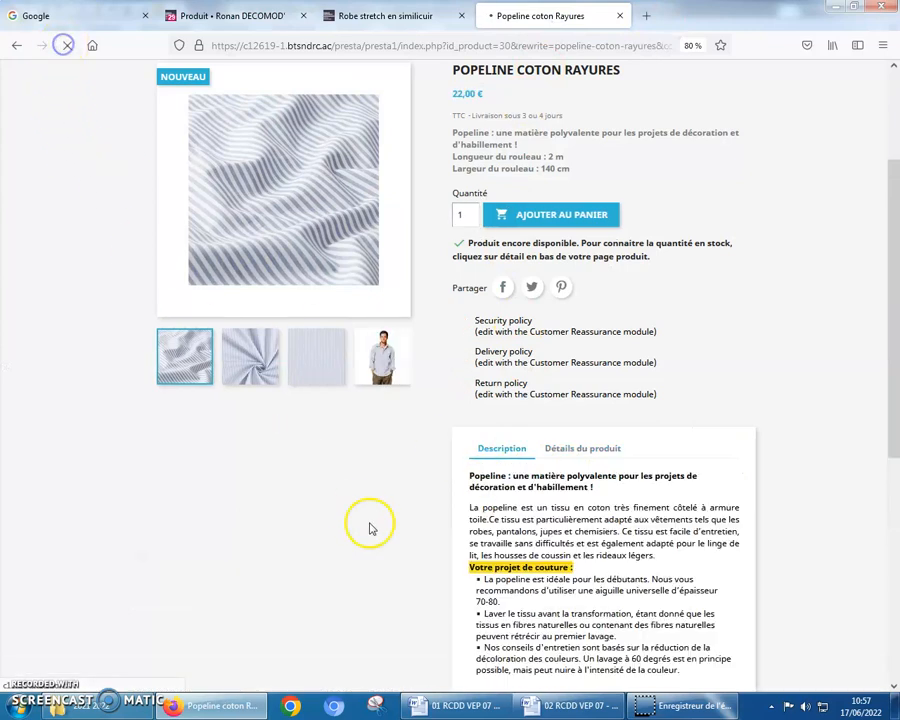
{"action": "left_click", "coordinate": [566, 450]}
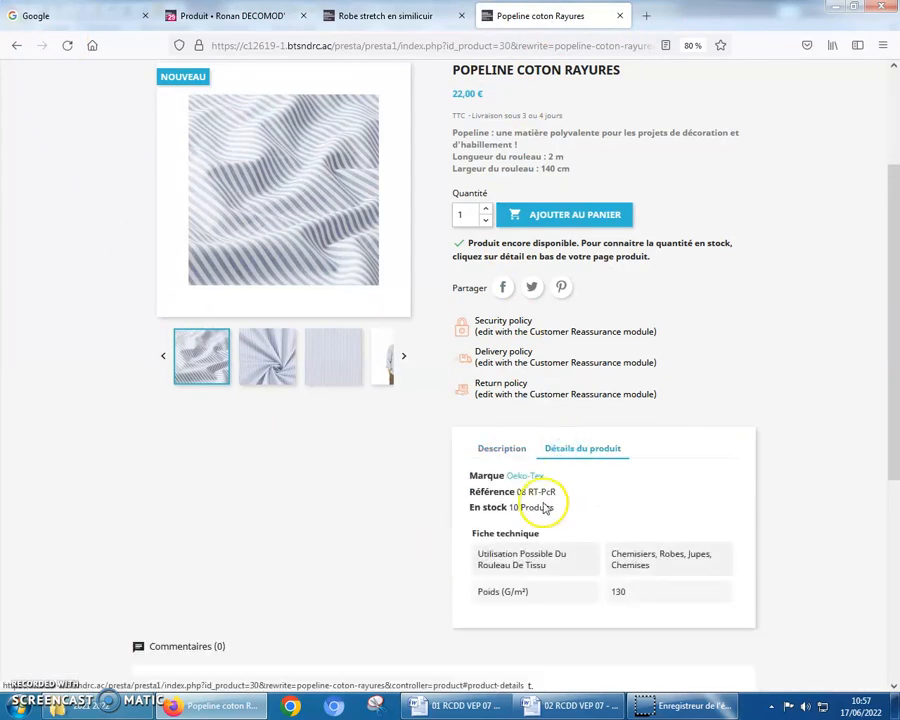
{"action": "scroll", "coordinate": [547, 508], "scroll_direction": "down", "scroll_amount": 2}
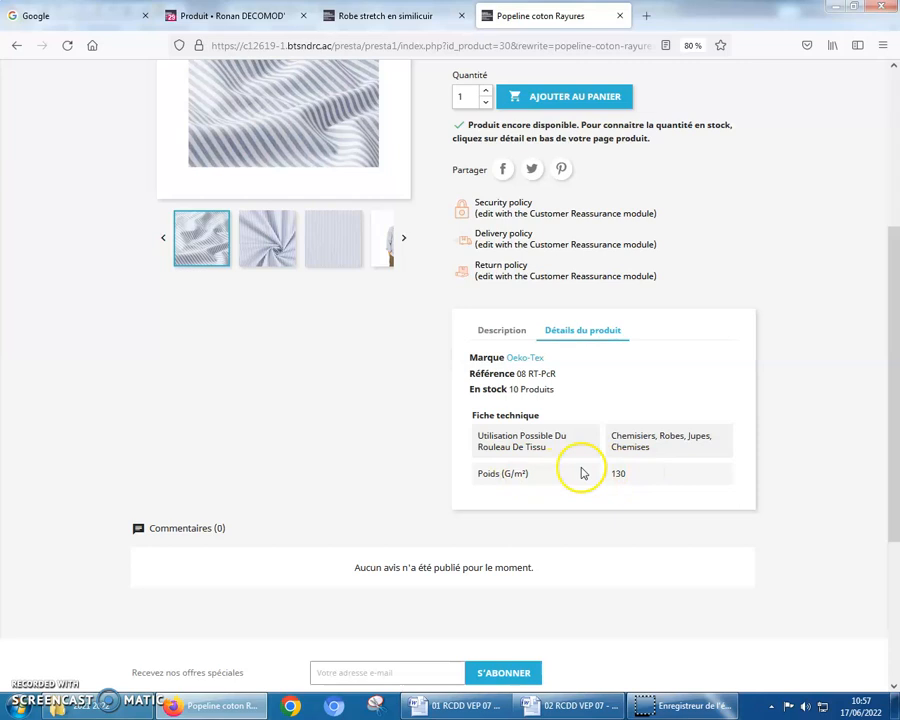
{"action": "left_click", "coordinate": [238, 17]}
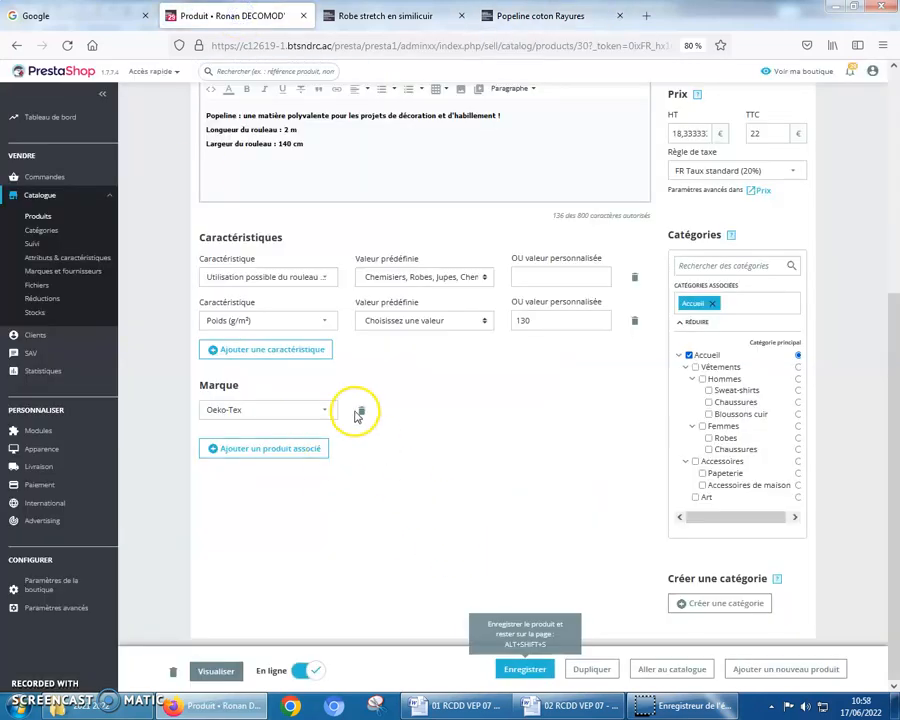
Delete the "Poids (g/m²)" feature from the product and save the product
{"action": "left_click", "coordinate": [635, 322]}
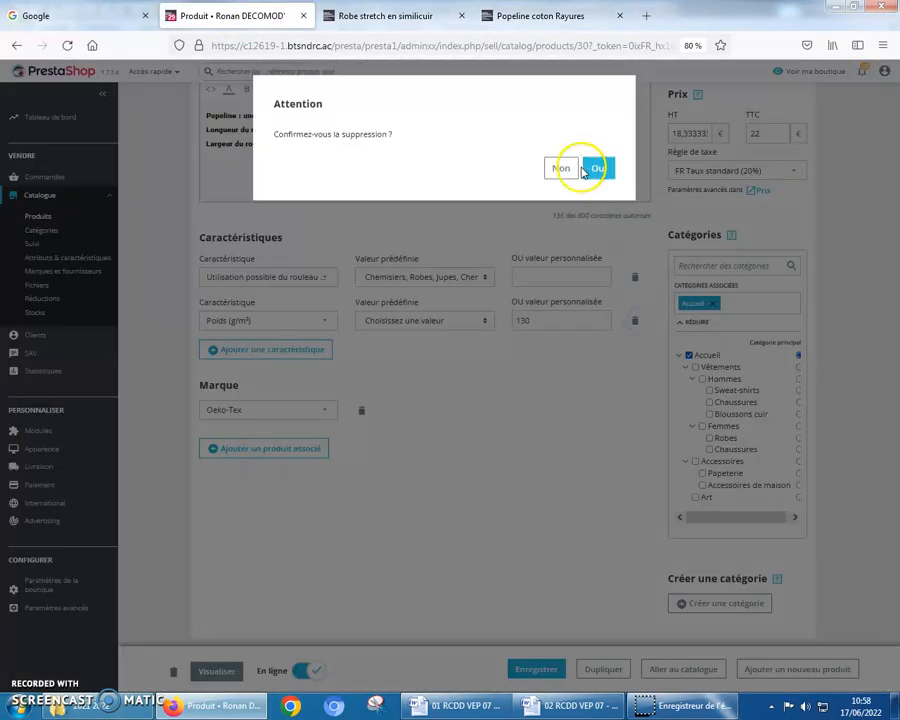
{"action": "left_click", "coordinate": [600, 170]}
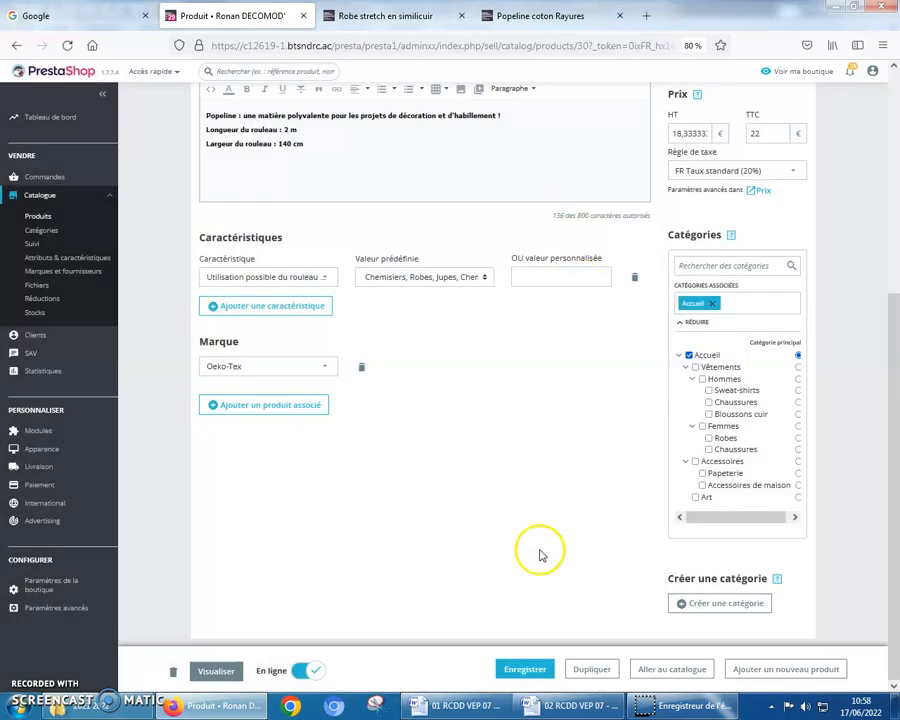
{"action": "left_click", "coordinate": [528, 669]}
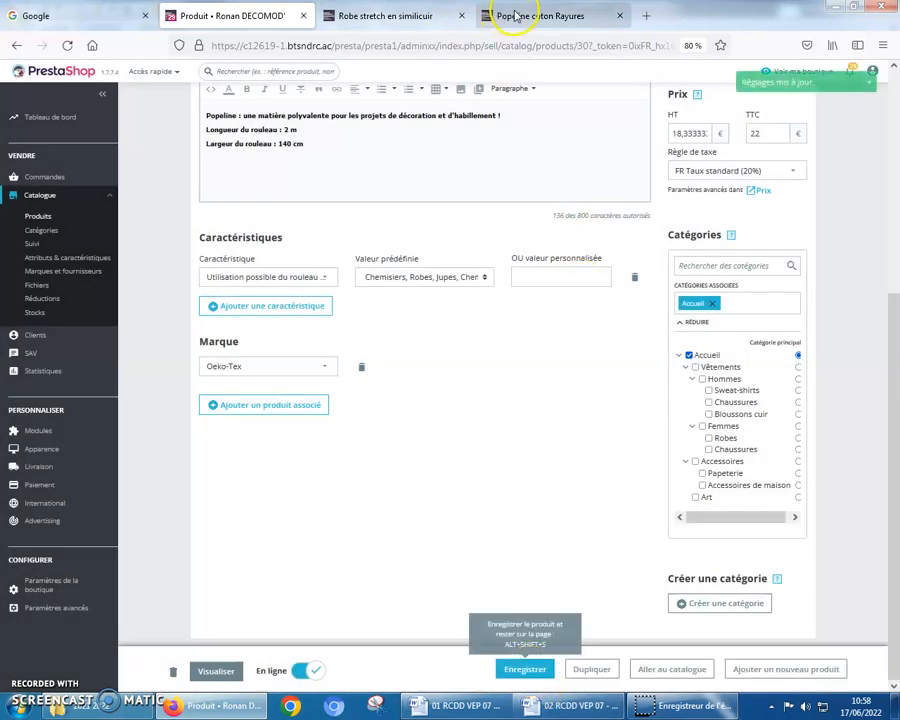
Reload the "Popeline coton Rayures" storefront page and check the features in its product details
{"action": "left_click", "coordinate": [514, 15]}
{"action": "left_click", "coordinate": [67, 45]}
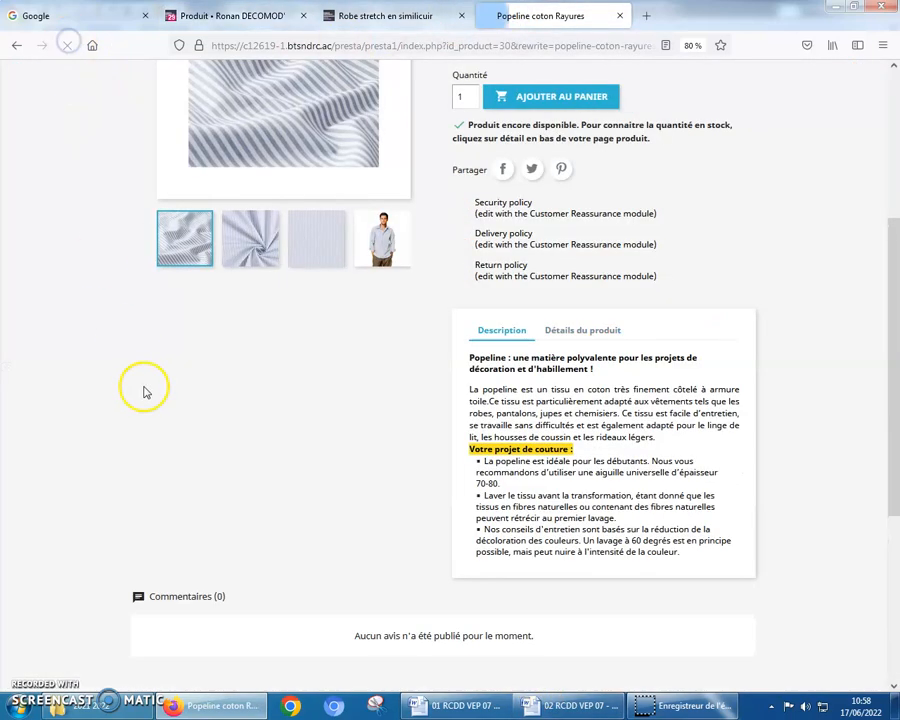
{"action": "left_click", "coordinate": [572, 333]}
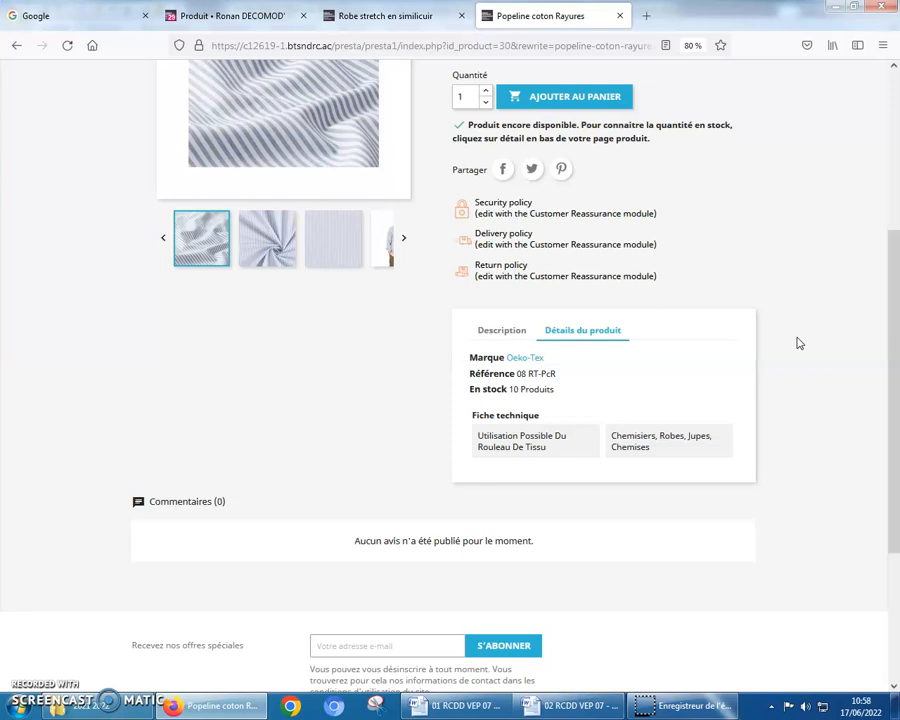
Switch to the "01 RCDD VEP 07" Word document and examine the Annexe 6 catalogue structure table
{"action": "left_click", "coordinate": [577, 712]}
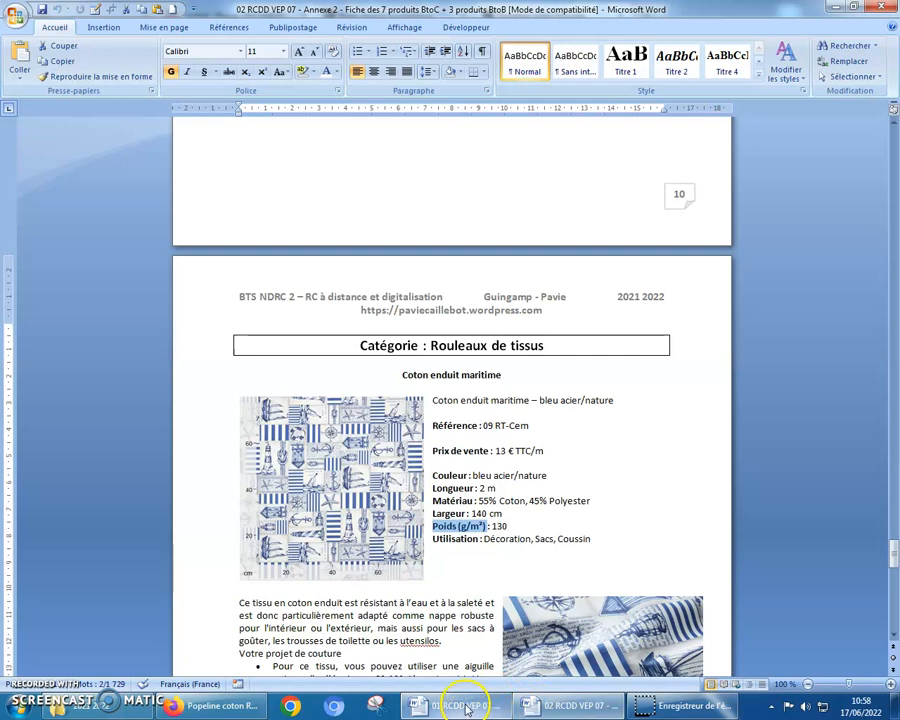
{"action": "left_click", "coordinate": [465, 708]}
{"action": "scroll", "coordinate": [458, 510], "scroll_direction": "down", "scroll_amount": 12}
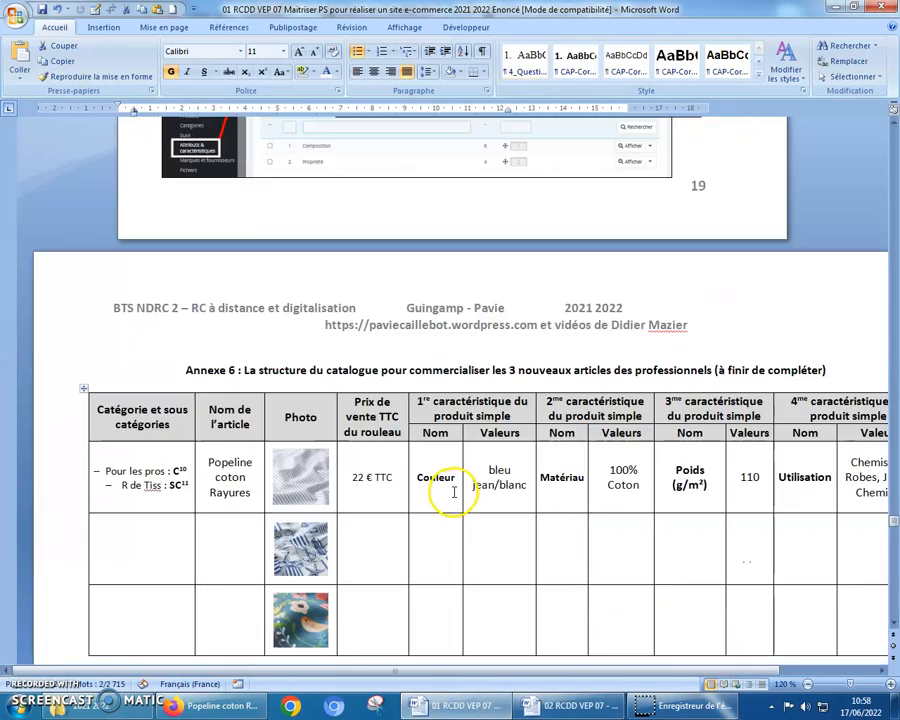
{"action": "scroll", "coordinate": [455, 492], "scroll_direction": "down", "scroll_amount": 2}
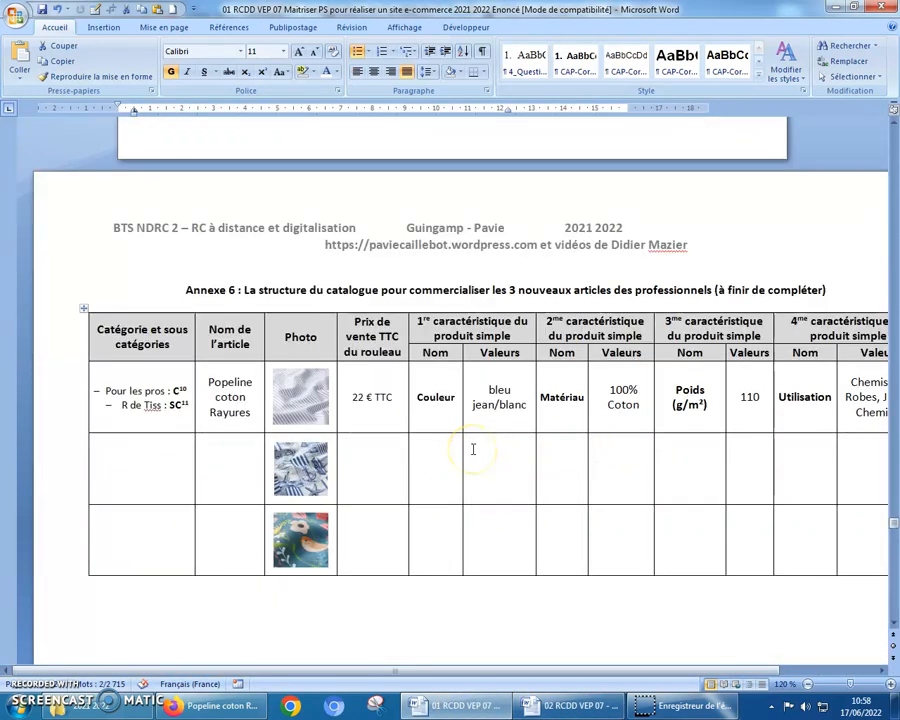